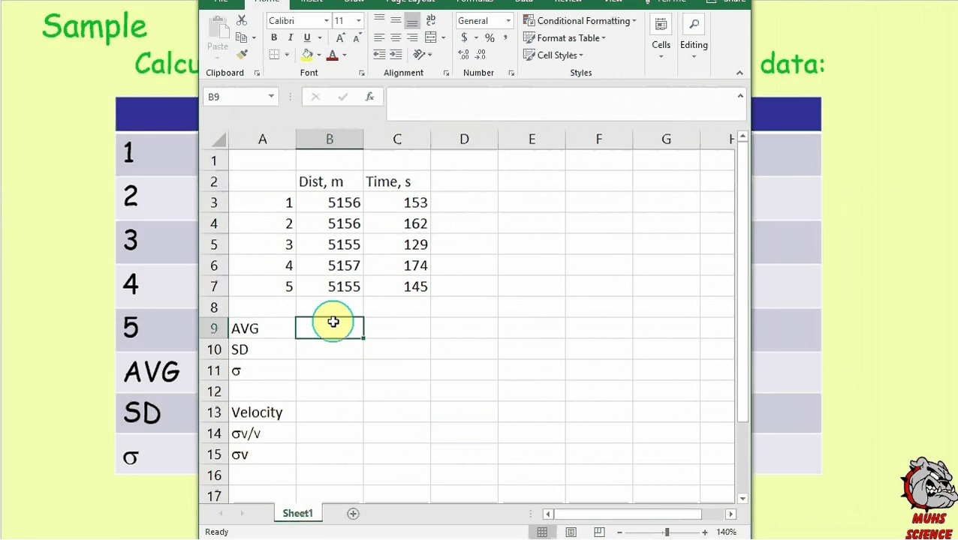
Enter the formula =AVERAGE(B3:B7) in cell B9 to average the distance measurements.
type("=")
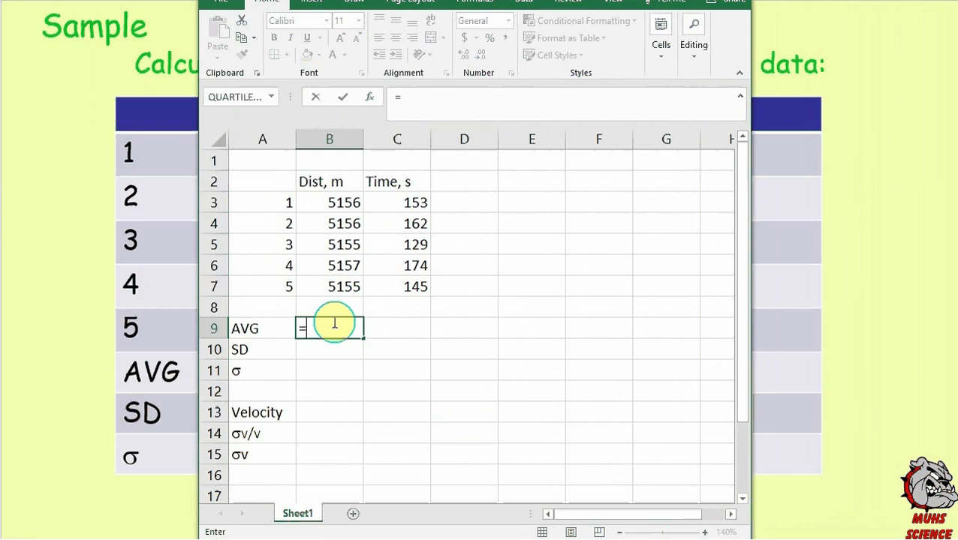
type("ab")
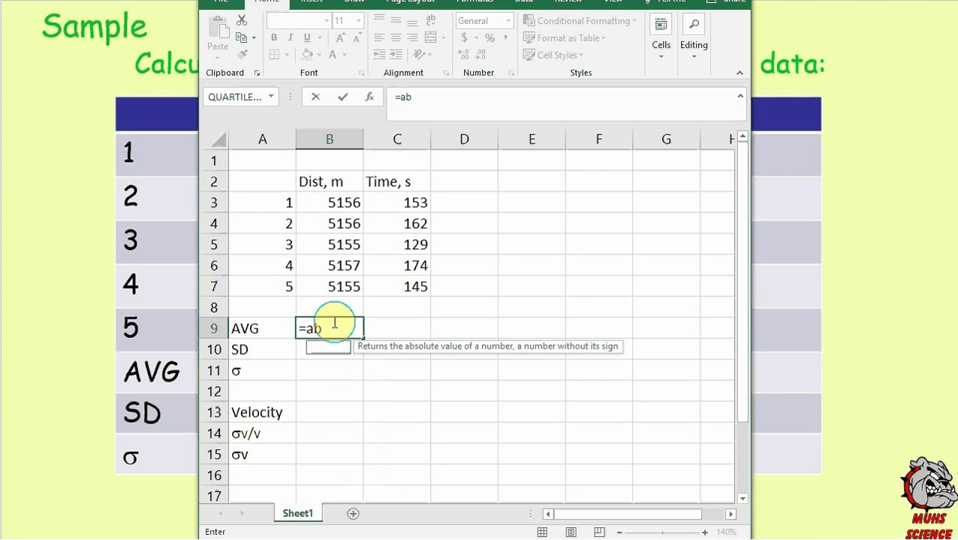
key("BackSpace")
type("v")
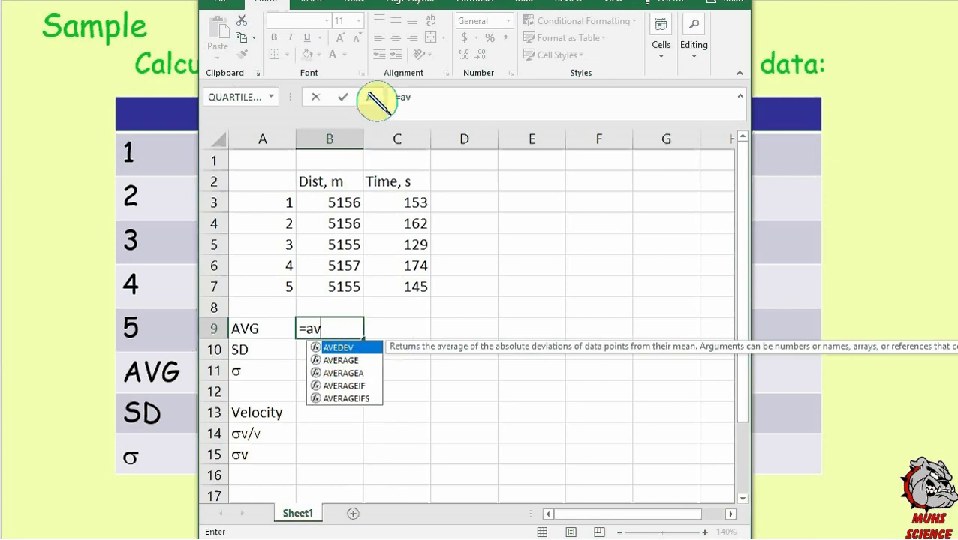
left_click(347, 361)
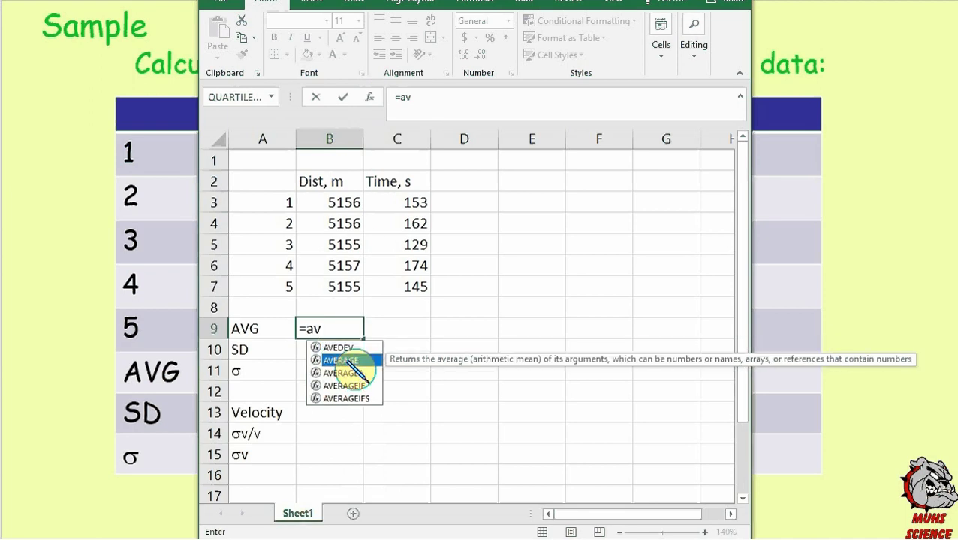
double_click(348, 361)
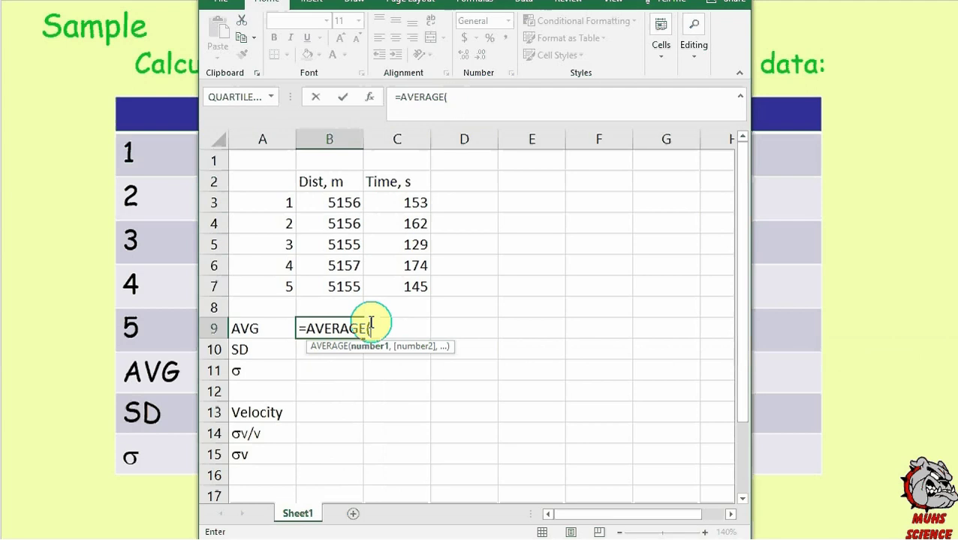
left_click_drag(339, 204, 332, 284)
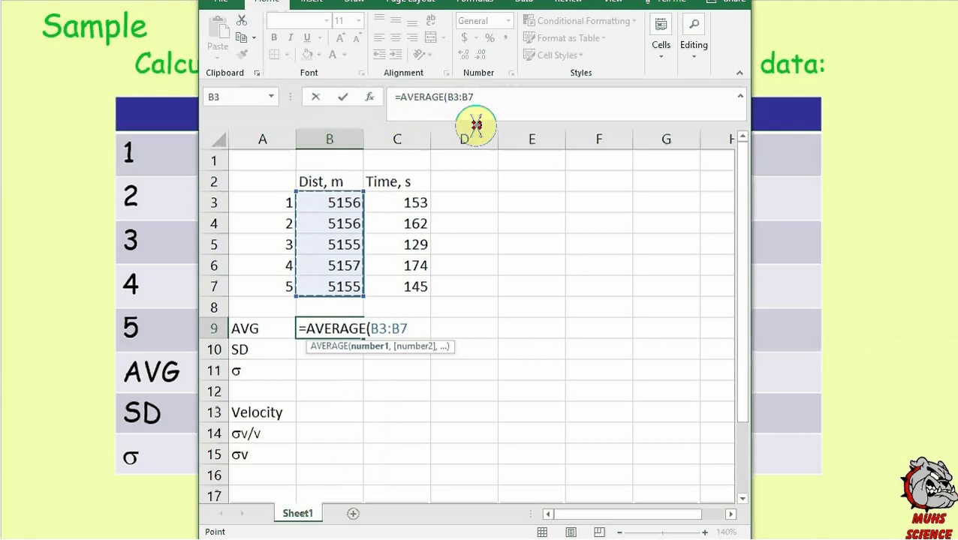
type(")")
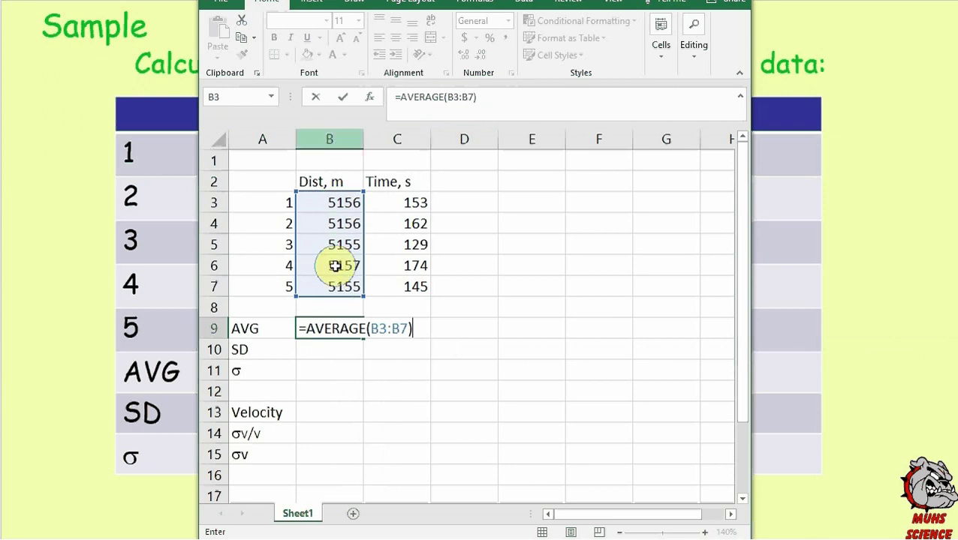
left_click(343, 98)
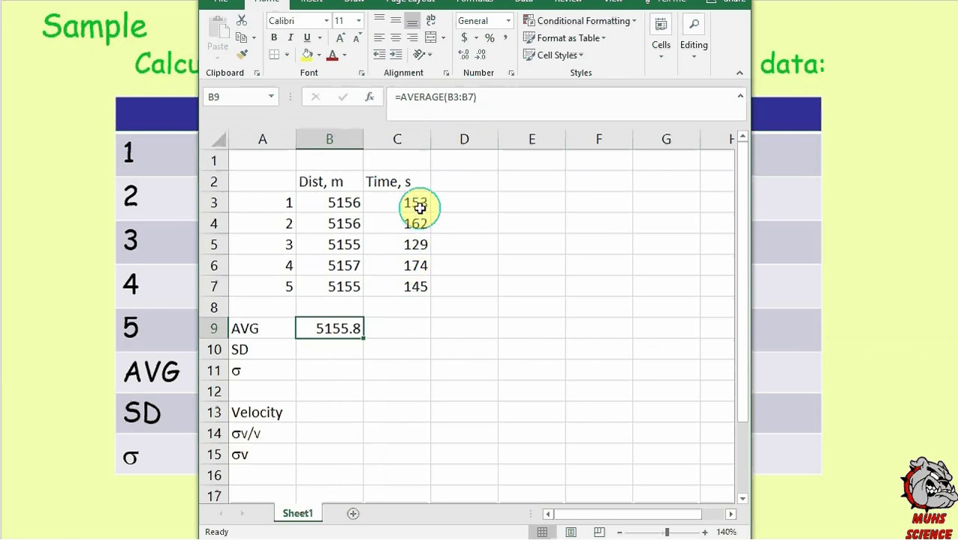
Widen the workbook window and average the time column into cell C9 by applying the built-in Average function to the range C3:C9.
left_click_drag(750, 70, 913, 78)
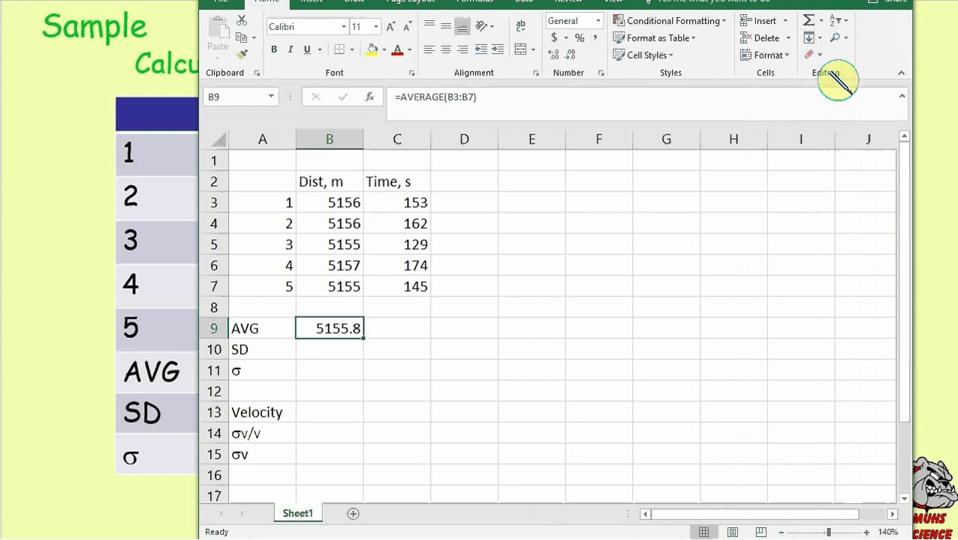
left_click(821, 21)
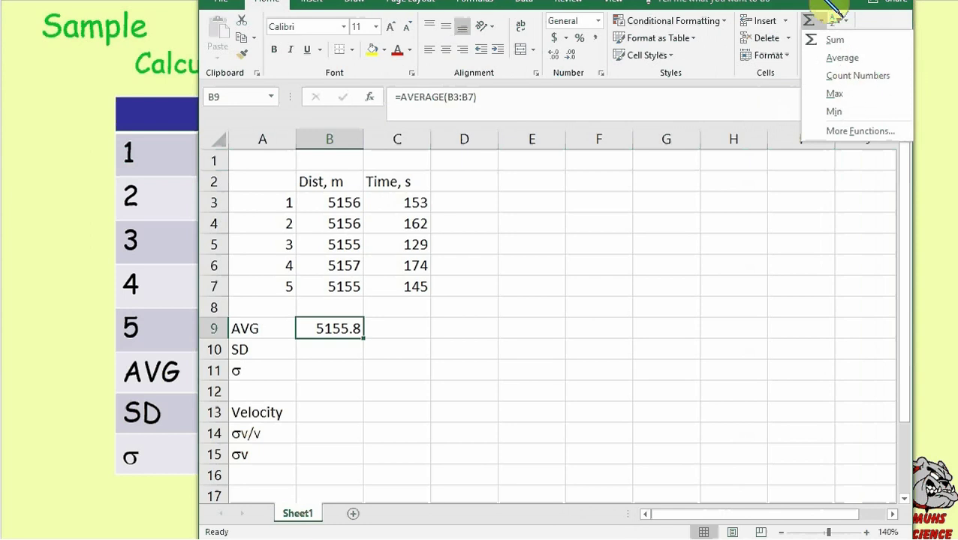
left_click(679, 4)
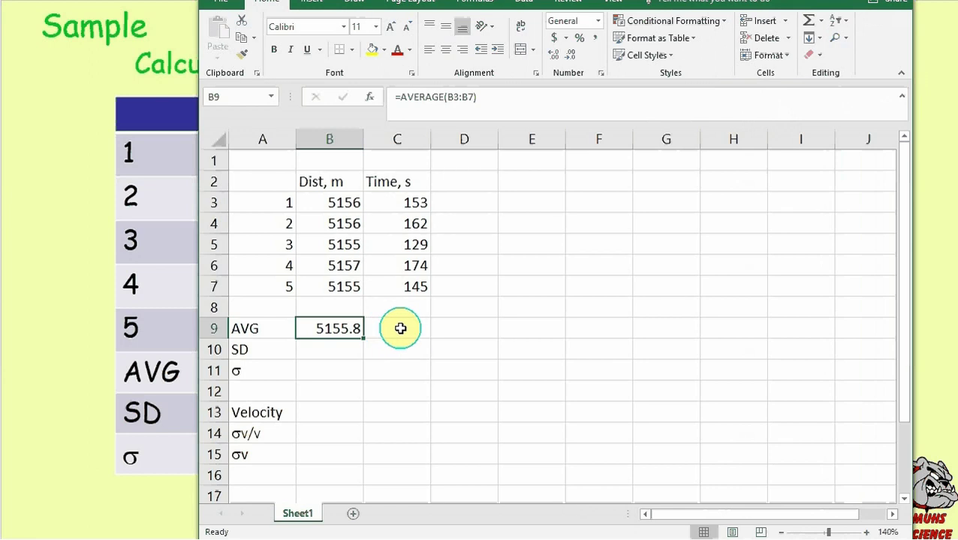
left_click_drag(419, 199, 413, 324)
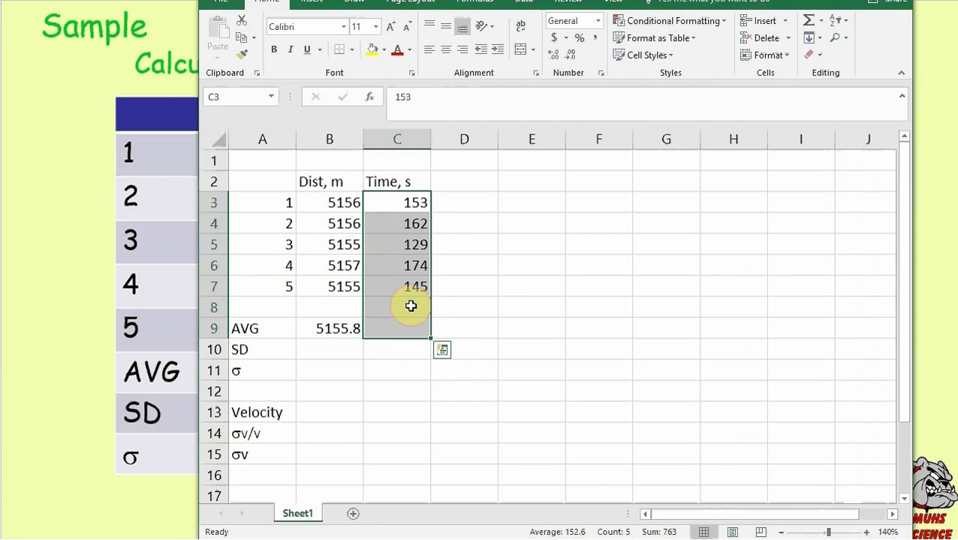
left_click(820, 21)
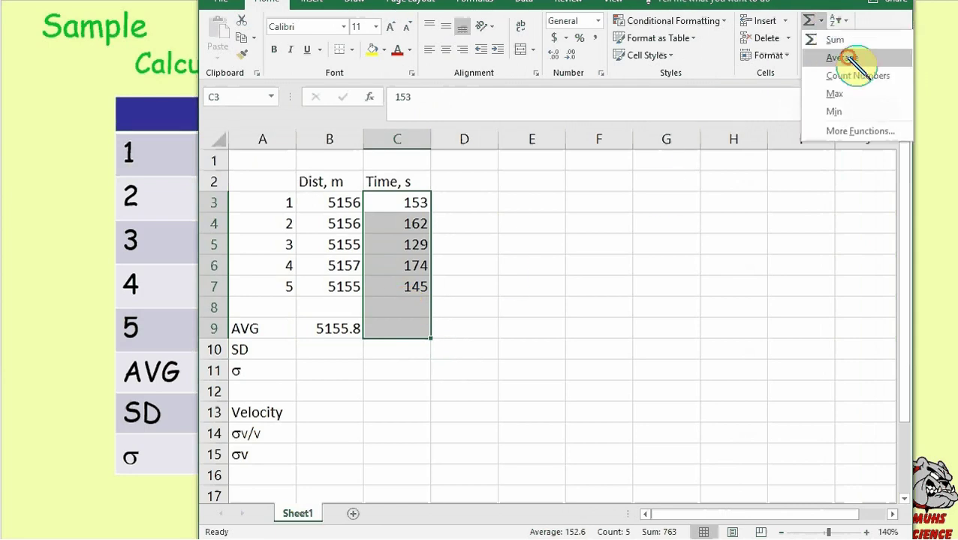
left_click(841, 58)
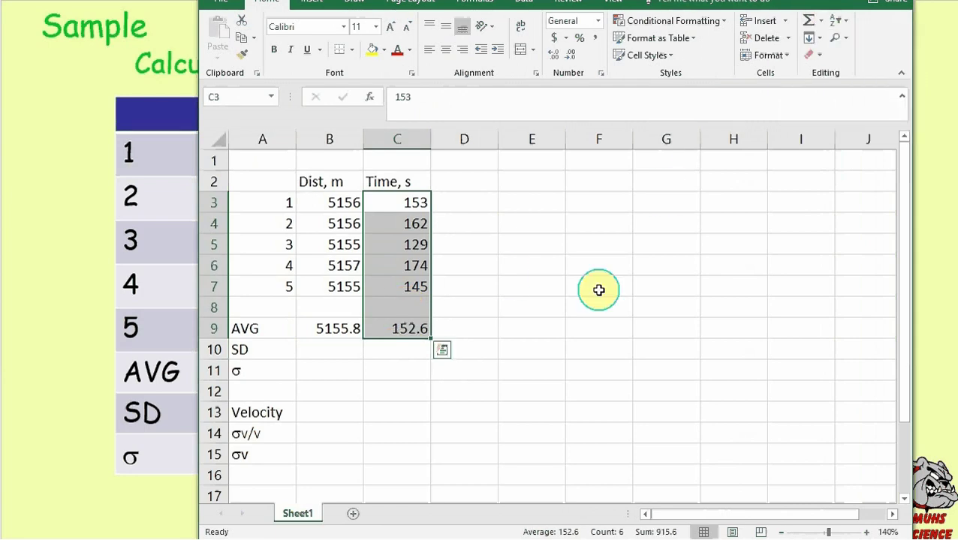
left_click(341, 355)
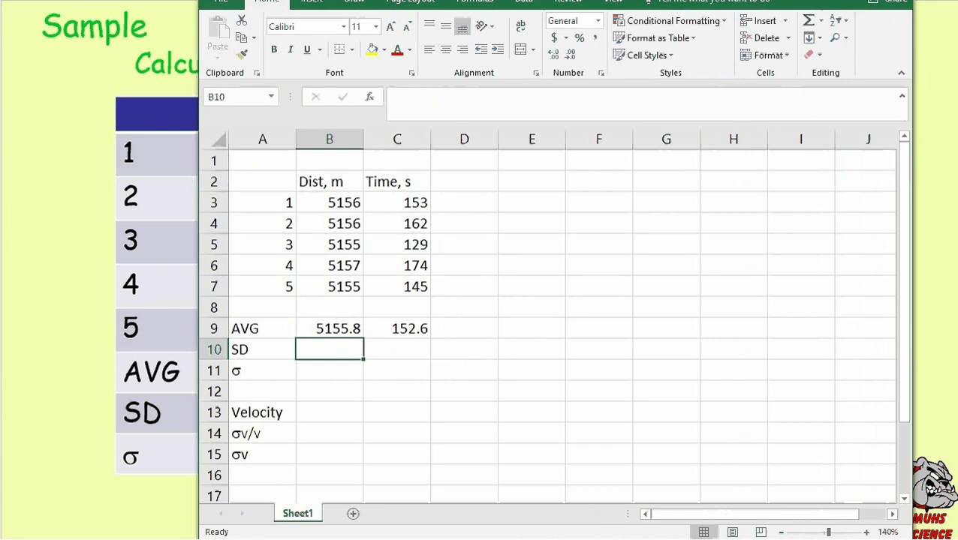
left_click(348, 331)
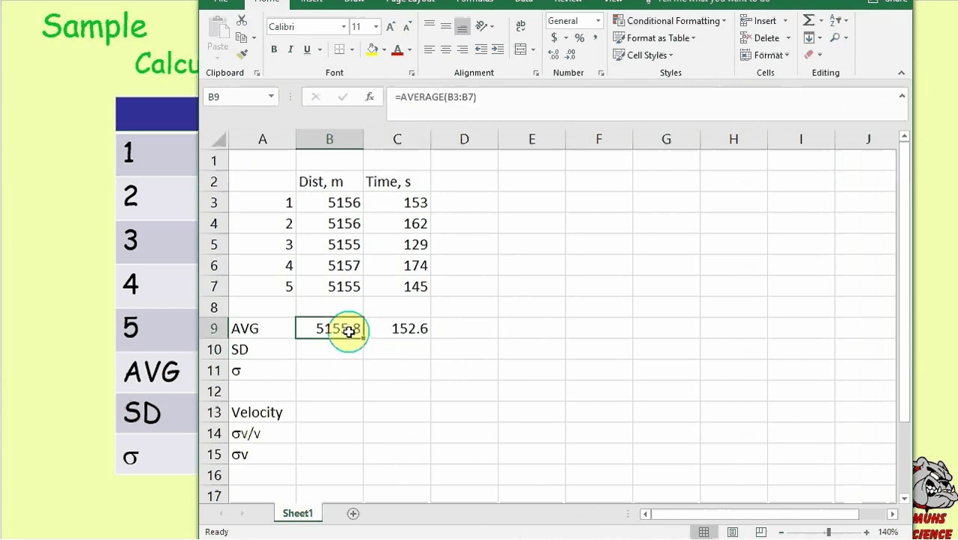
left_click(404, 331)
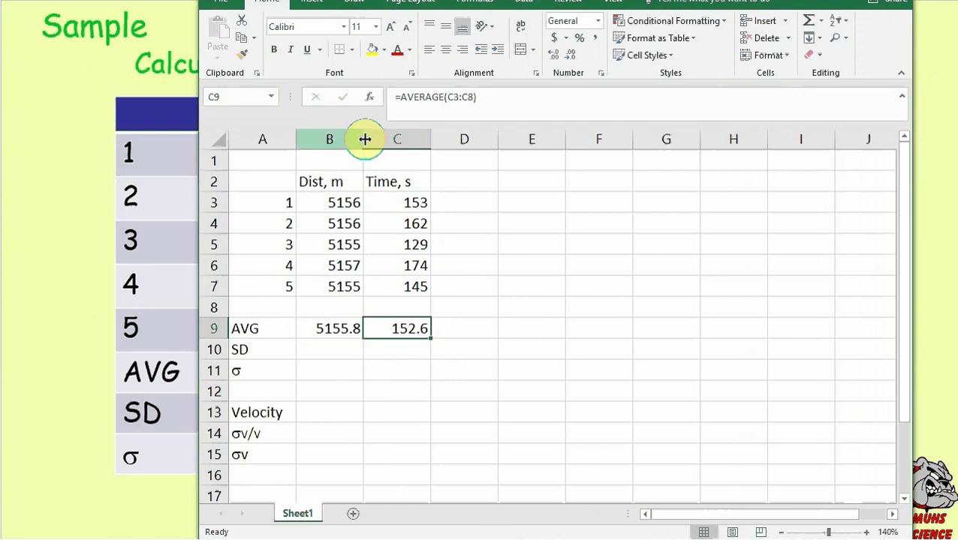
Enter the formula =STDEV.S(B3:B7) in cell B10 for the sample standard deviation of the distances.
left_click(338, 357)
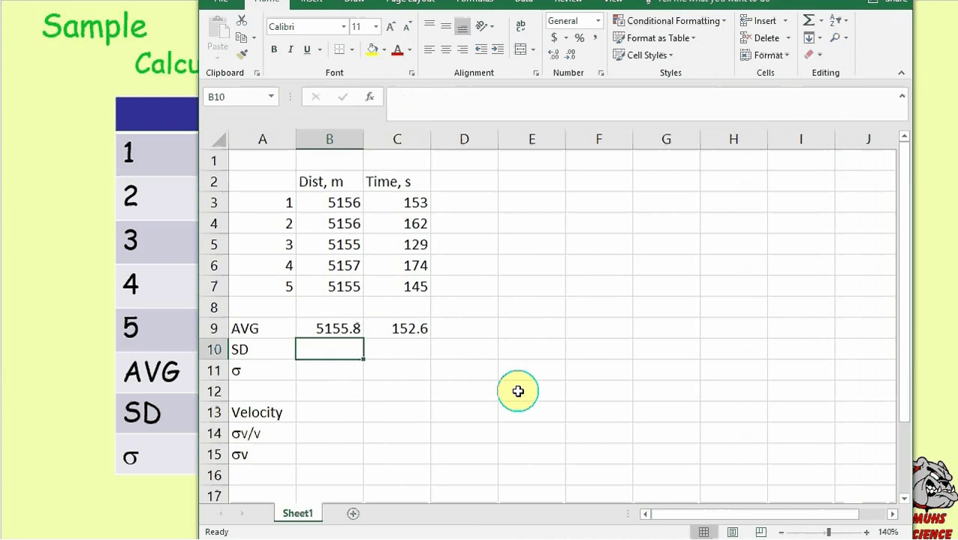
type("=")
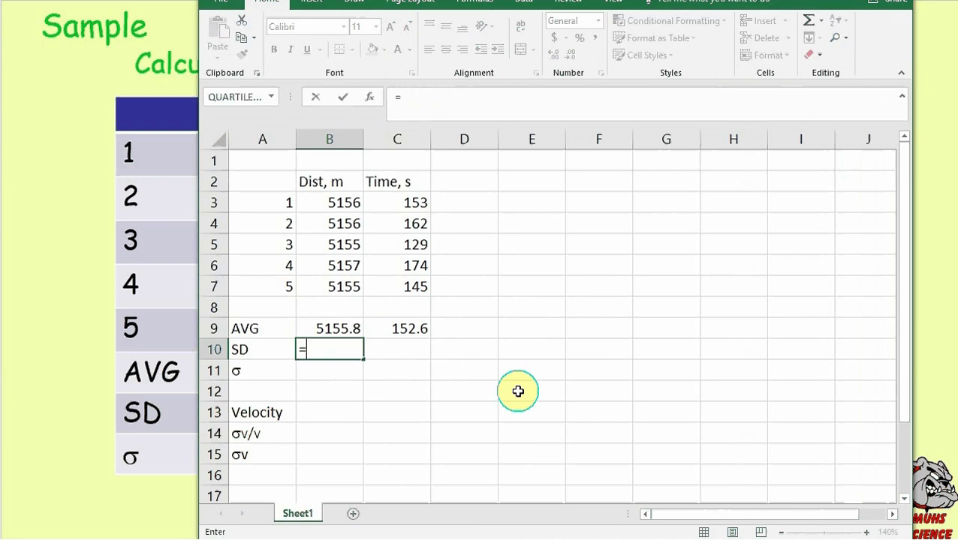
type("st")
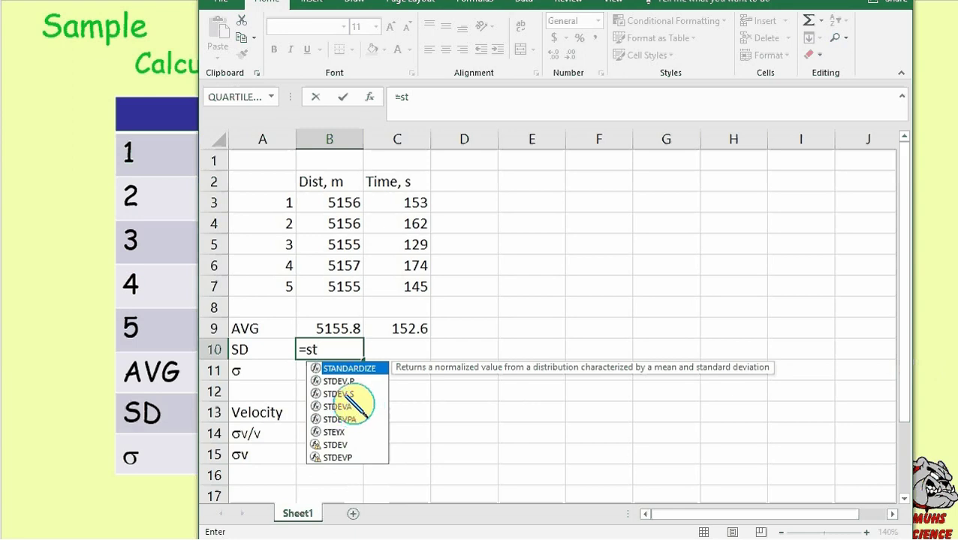
left_click(341, 394)
double_click(345, 393)
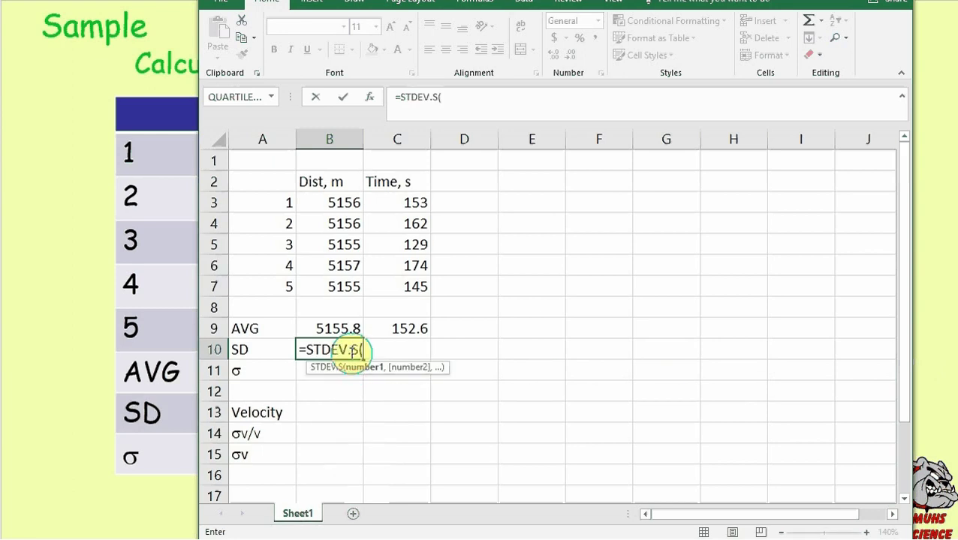
left_click_drag(348, 203, 341, 286)
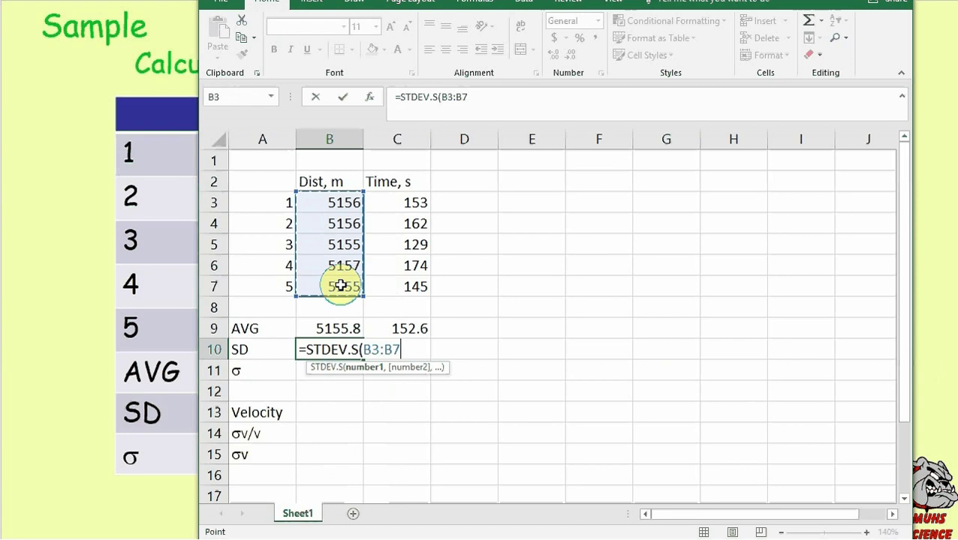
type(")")
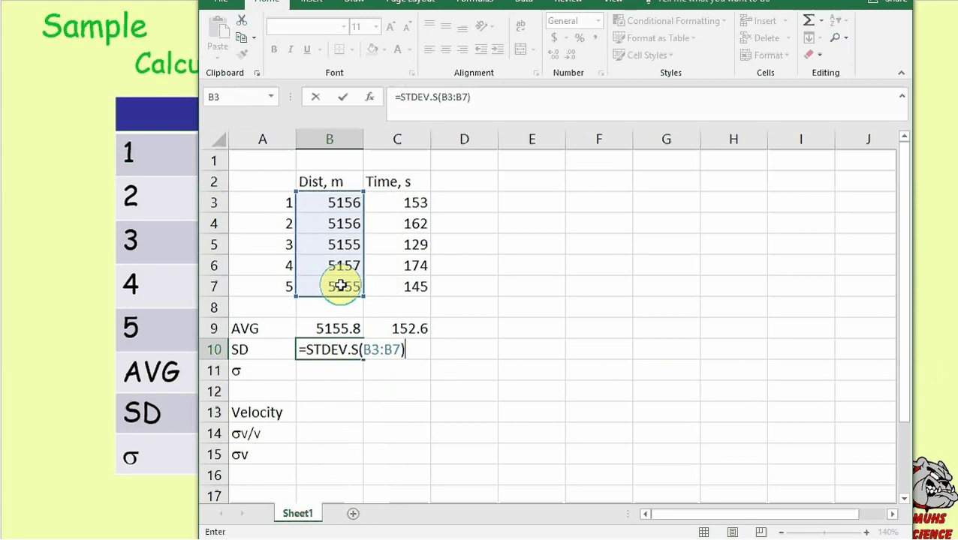
key("Return")
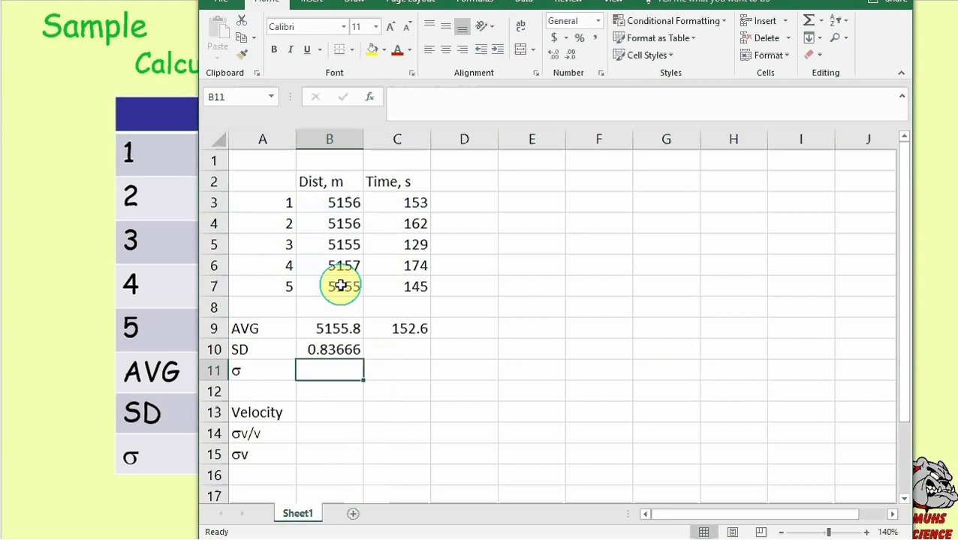
Copy the standard deviation formula from B10 into C10 for the time data.
left_click(335, 332)
left_click(334, 345)
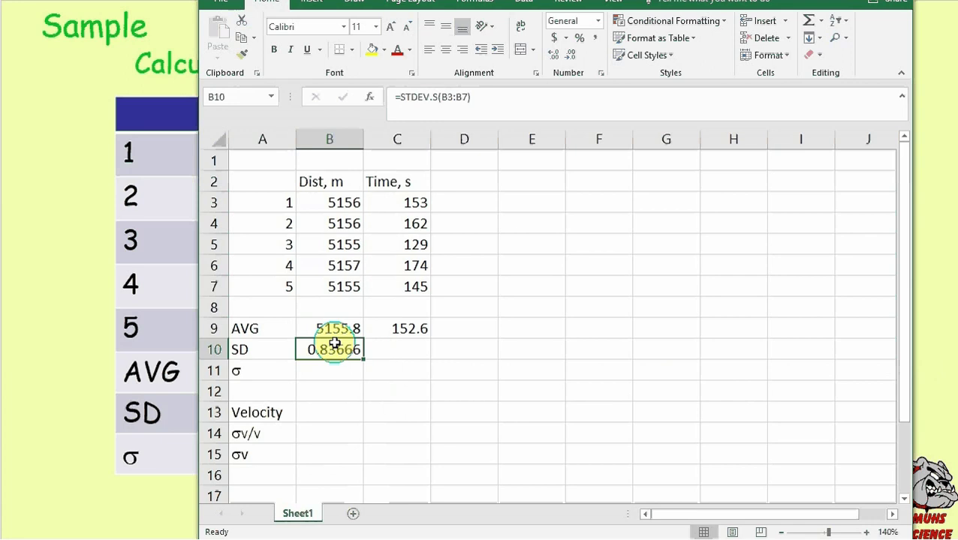
right_click(334, 344)
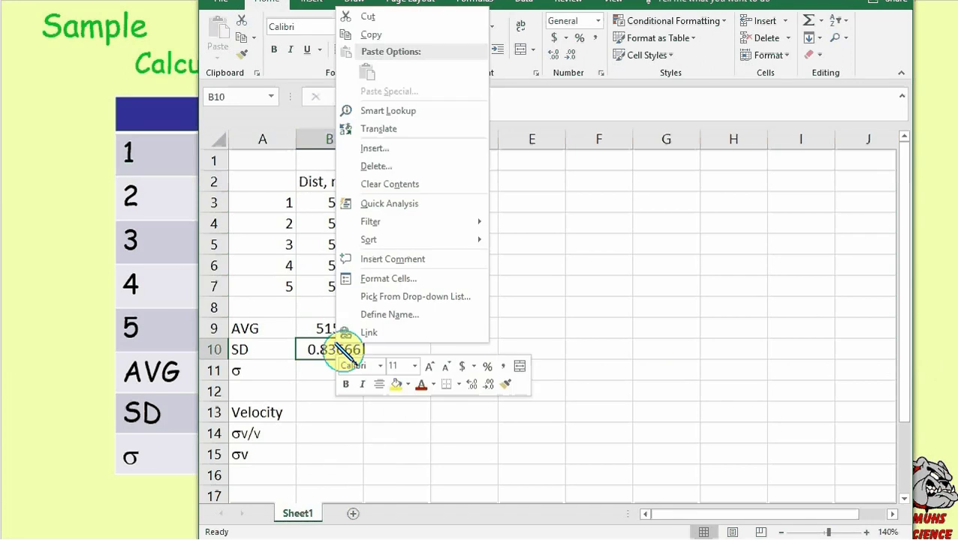
left_click(373, 34)
left_click(416, 351)
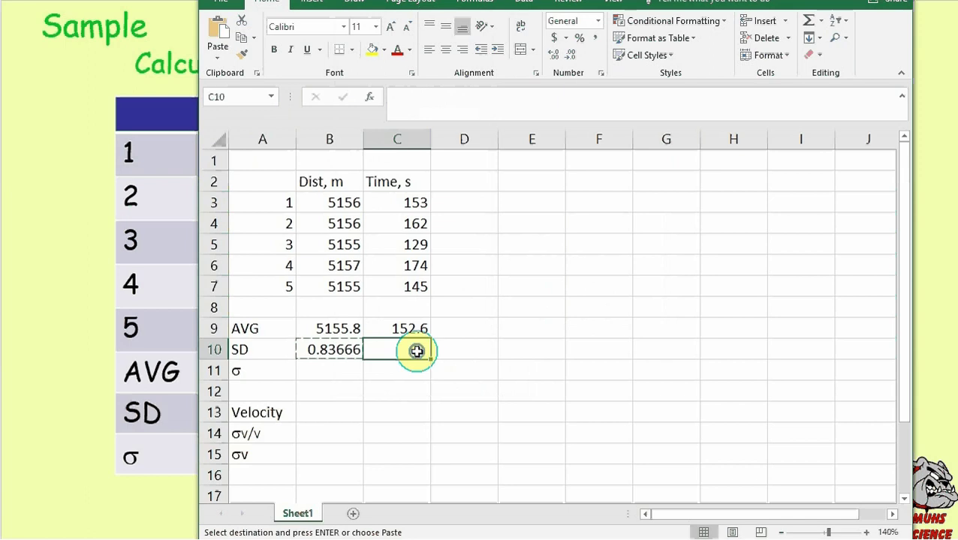
right_click(417, 351)
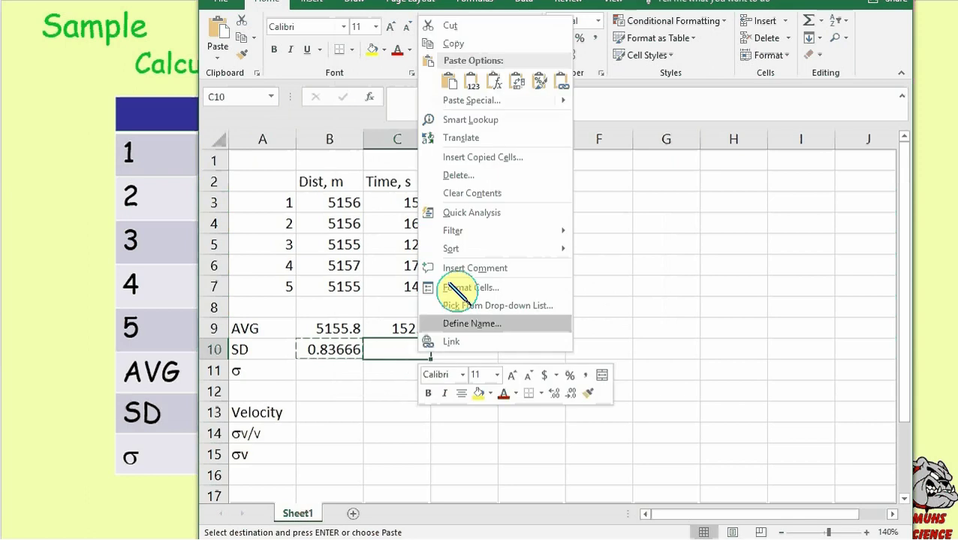
left_click(451, 81)
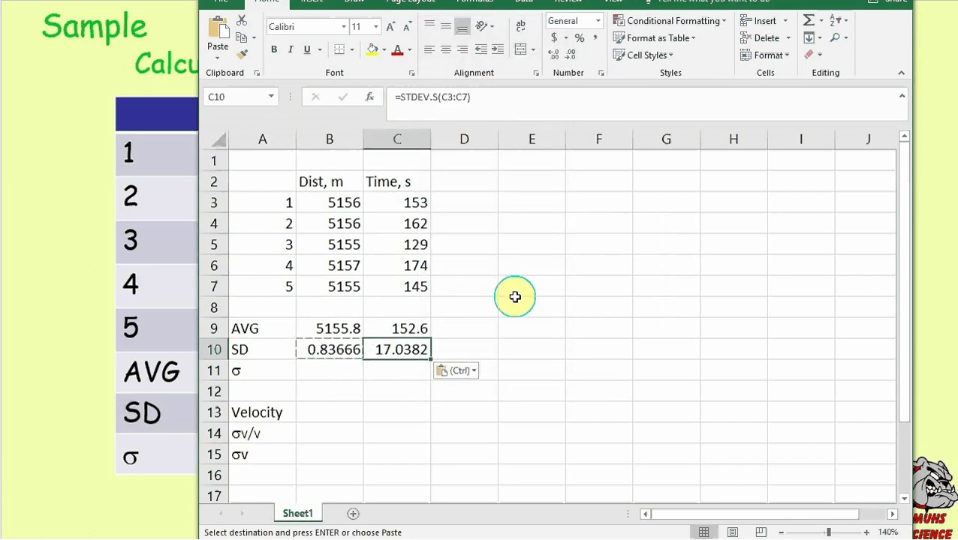
Check the systematic errors for distance and time on the sample slide, and return to cell D2 of the Excel sheet.
left_click(357, 368)
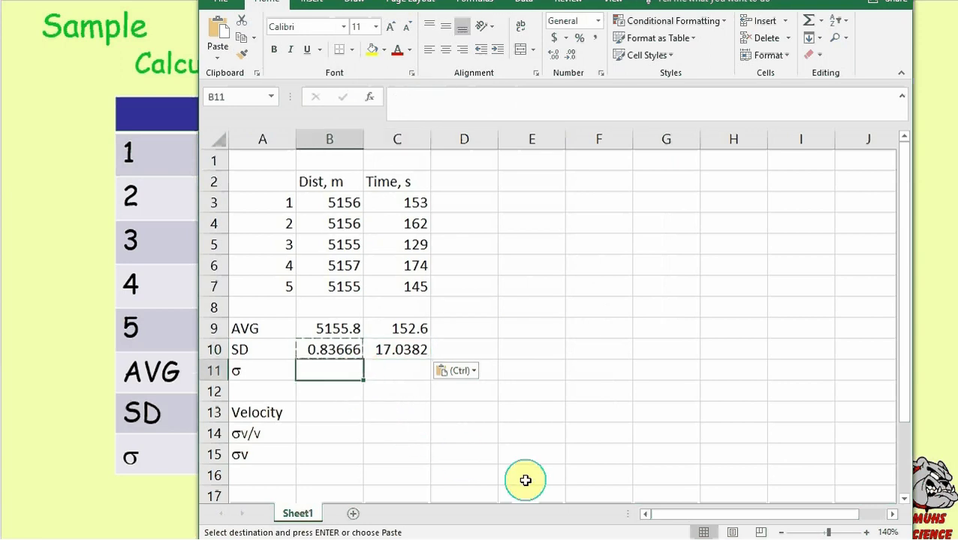
left_click(399, 351)
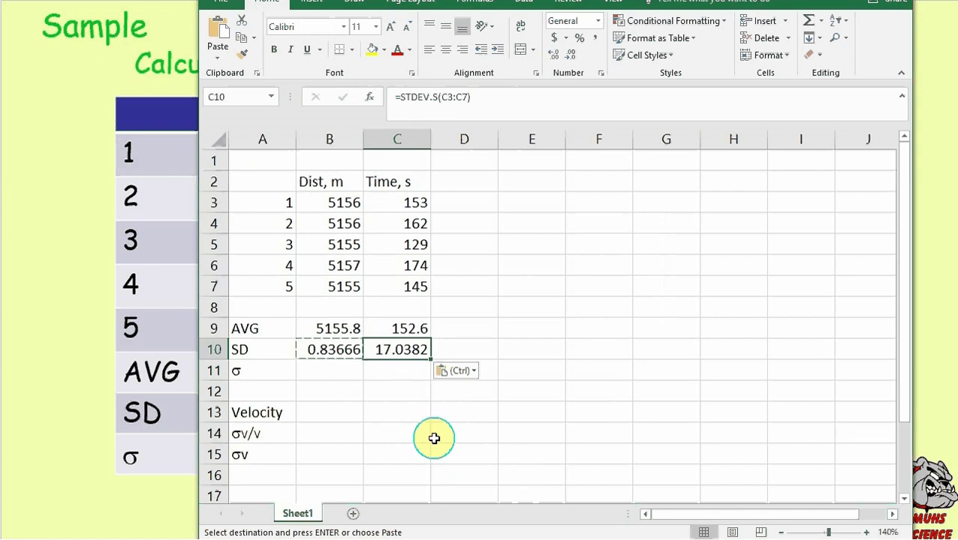
left_click(338, 373)
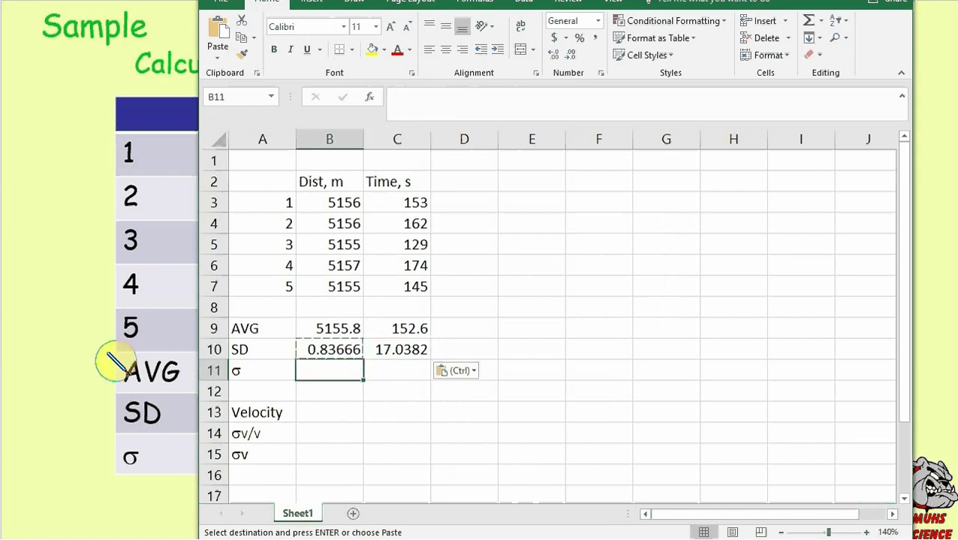
left_click(87, 261)
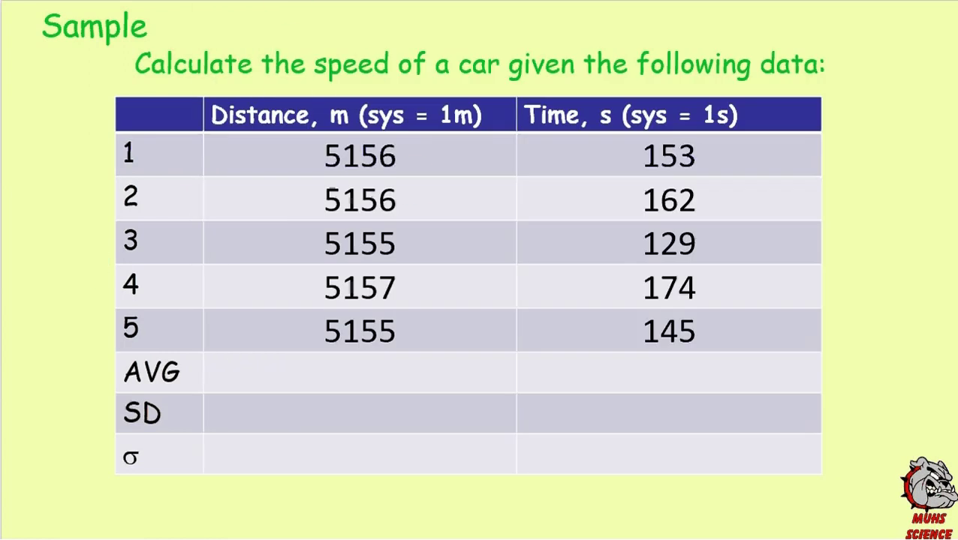
key("alt+Tab")
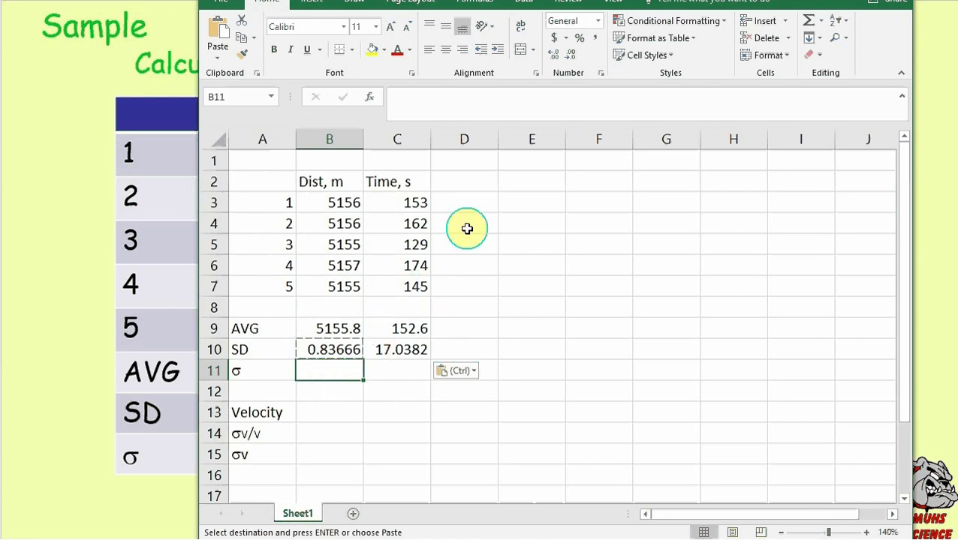
left_click(466, 186)
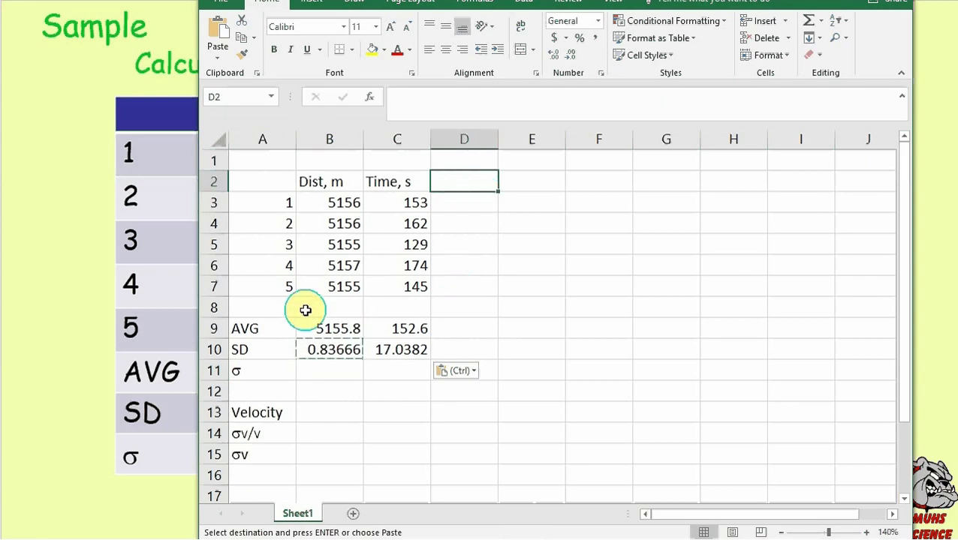
Enter the systematic error 1 for distance in cell E3 and 1 for time in F3, and check them against the sample slide.
left_click(503, 202)
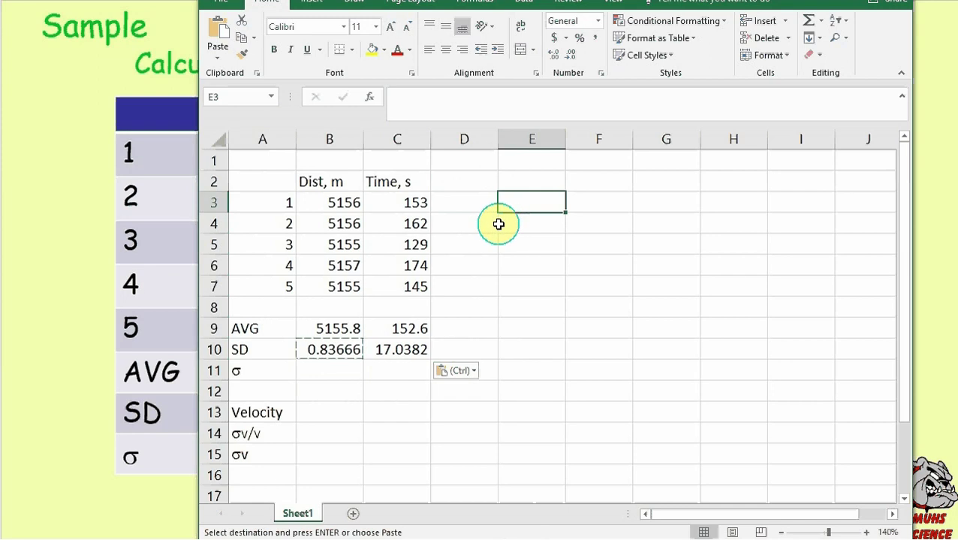
type("1")
left_click(594, 199)
type("1")
left_click(571, 248)
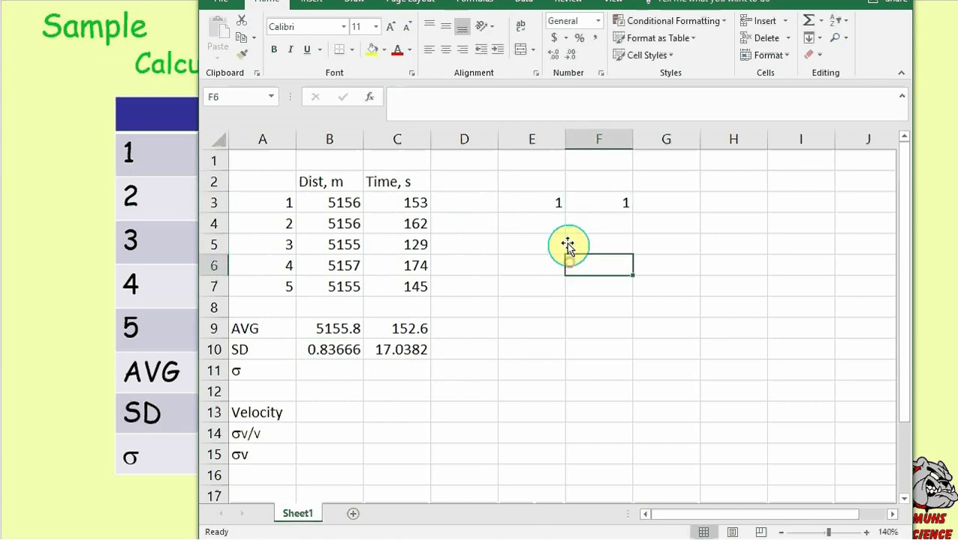
left_click(552, 207)
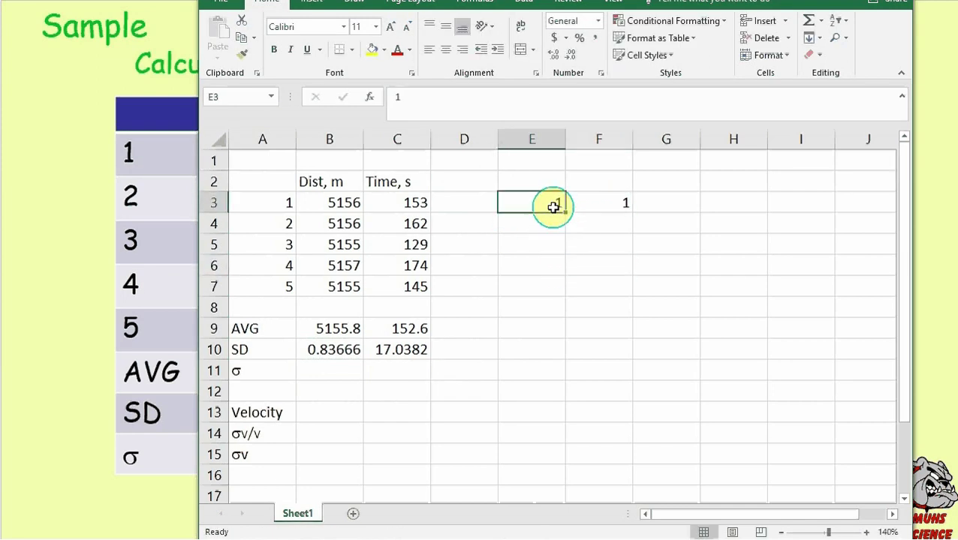
left_click_drag(533, 2, 893, 2)
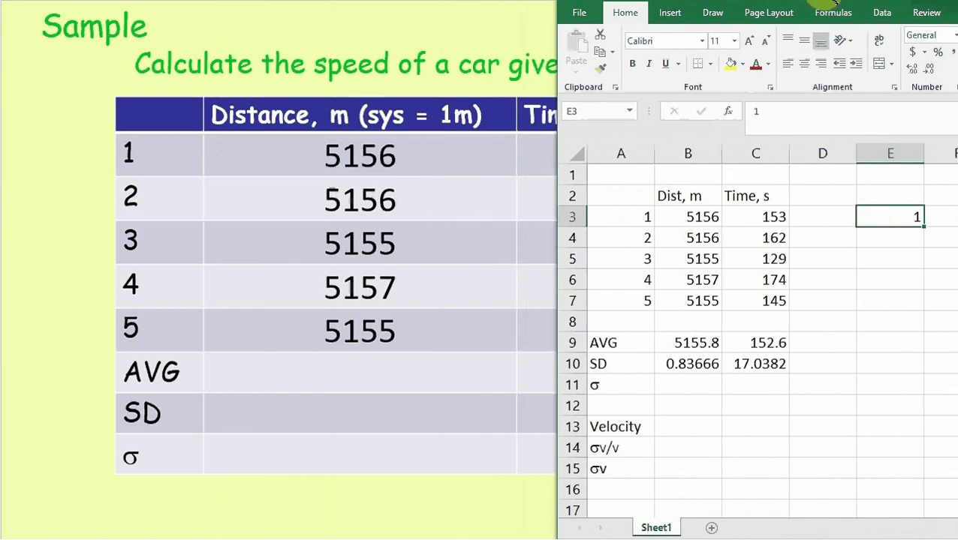
left_click_drag(810, 3, 604, 3)
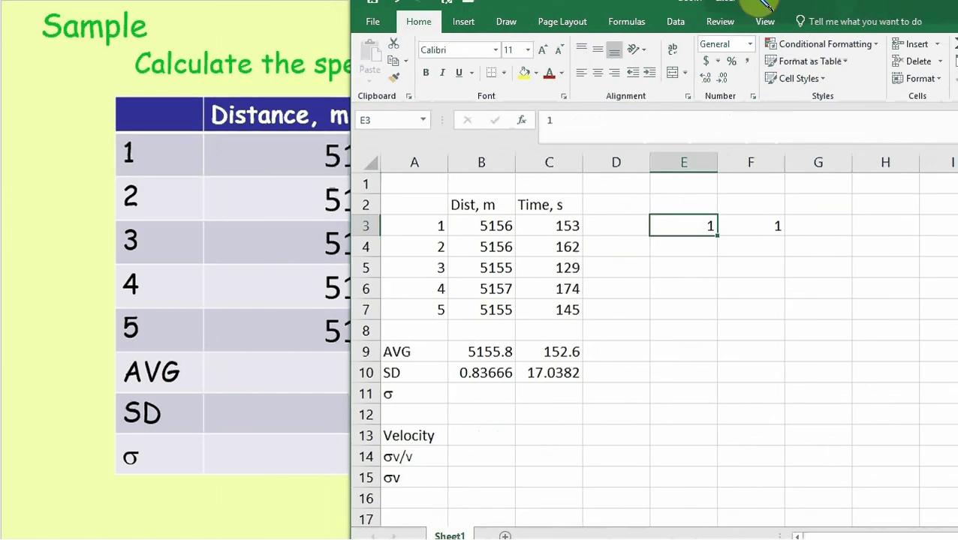
left_click_drag(755, 4, 956, 36)
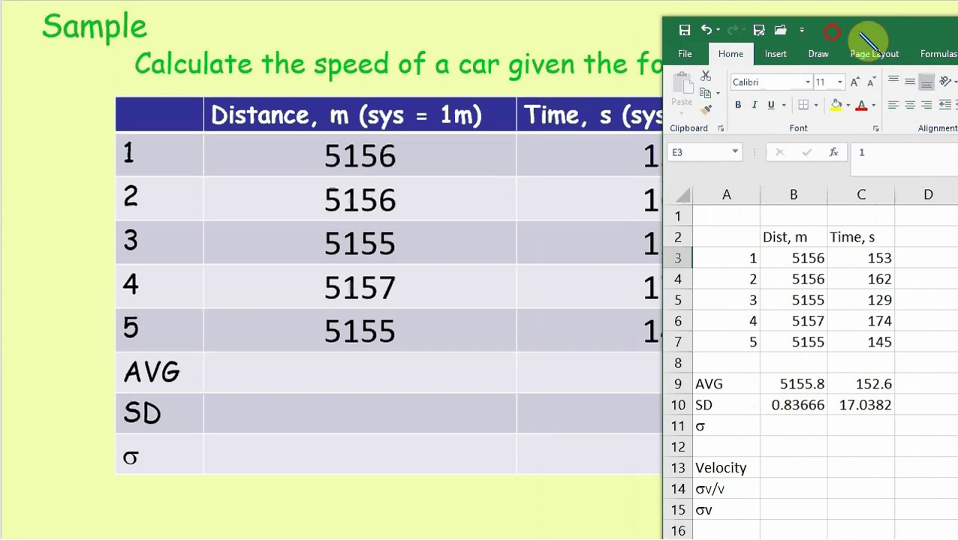
left_click_drag(808, 34, 548, 13)
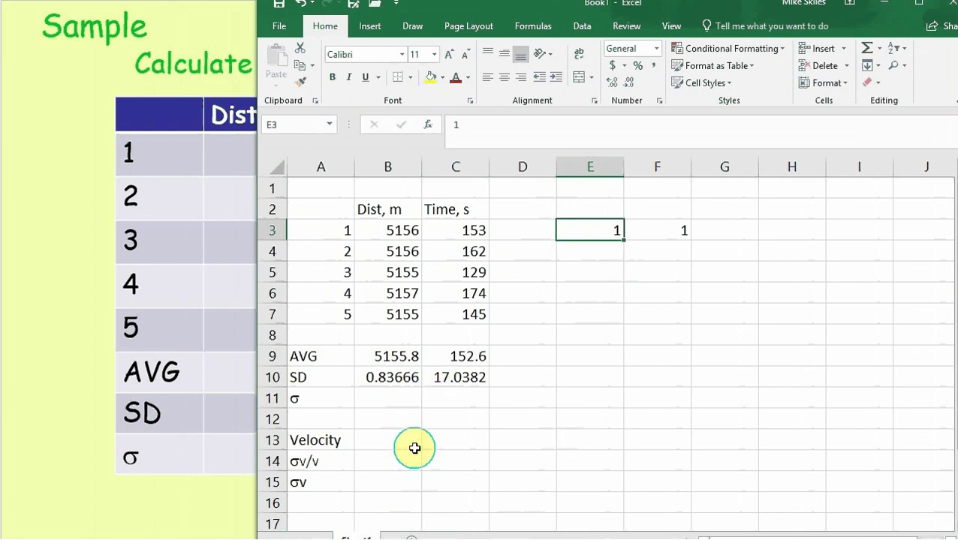
Enter the formula =(B10^2+E3^2)^.5 in cell B11 for the total uncertainty of the distance.
left_click(394, 405)
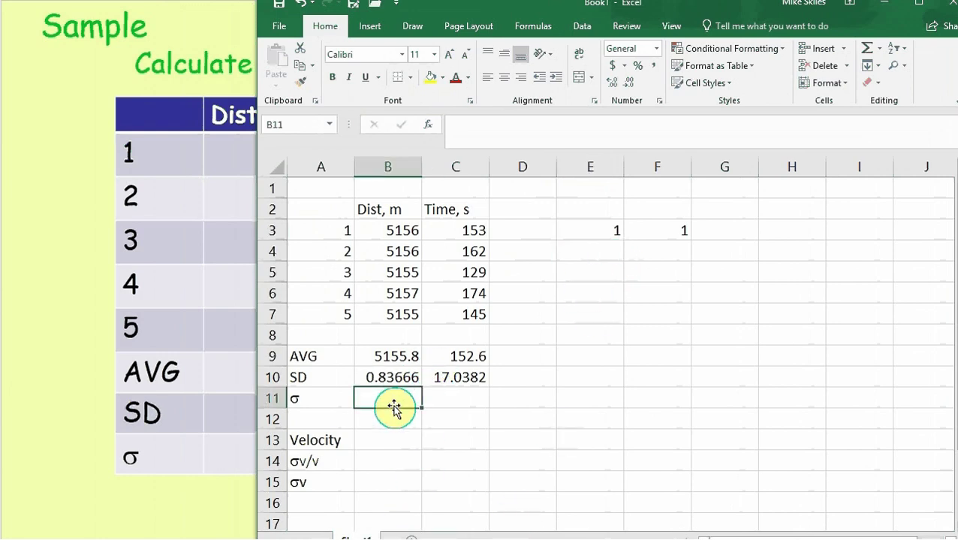
type("=")
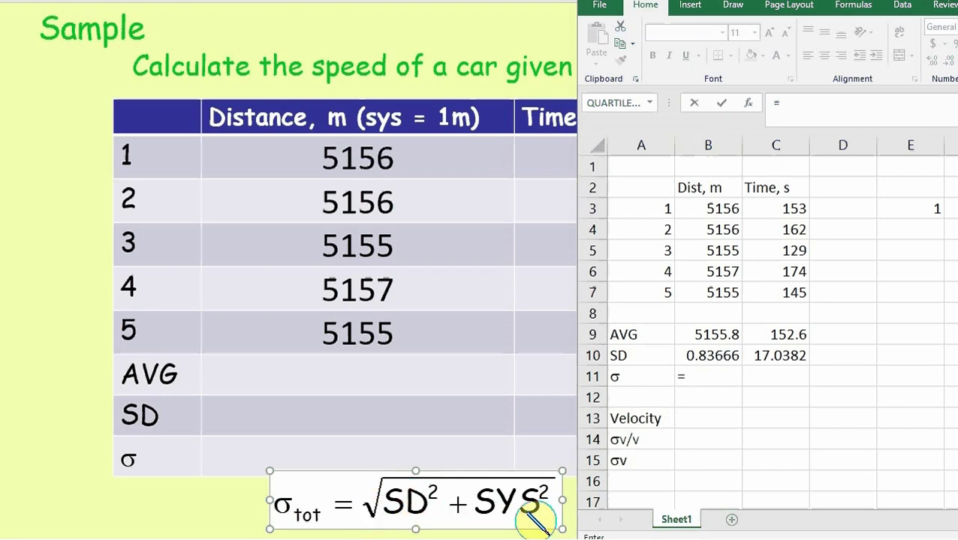
left_click(708, 376)
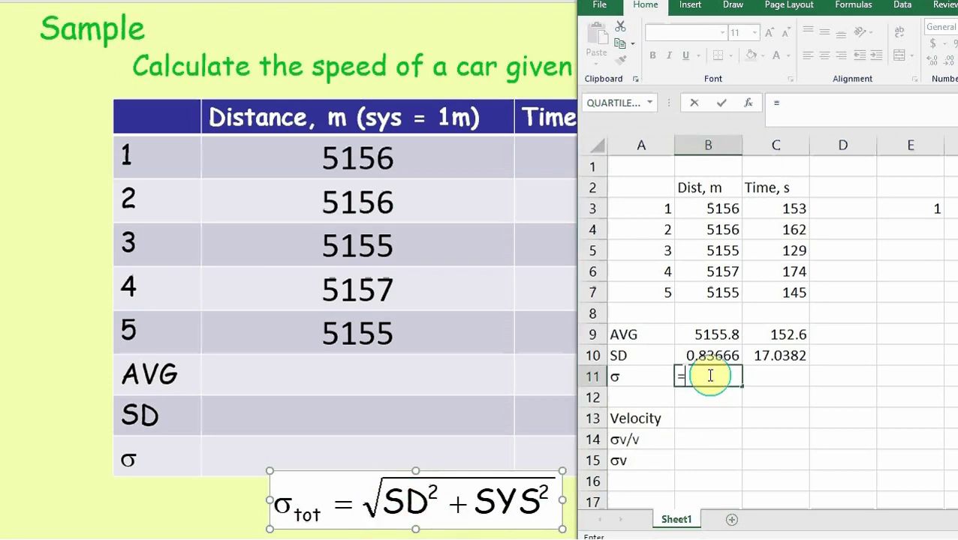
left_click(801, 103)
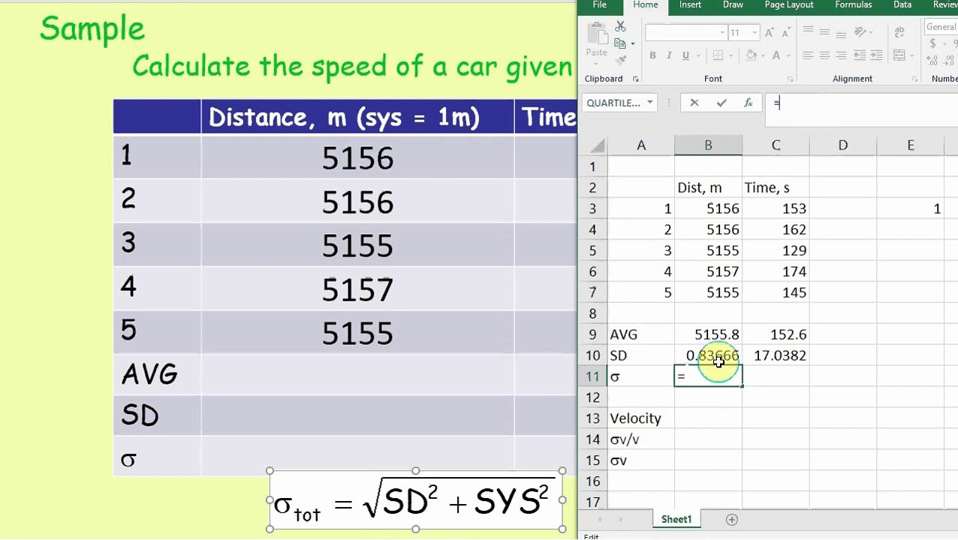
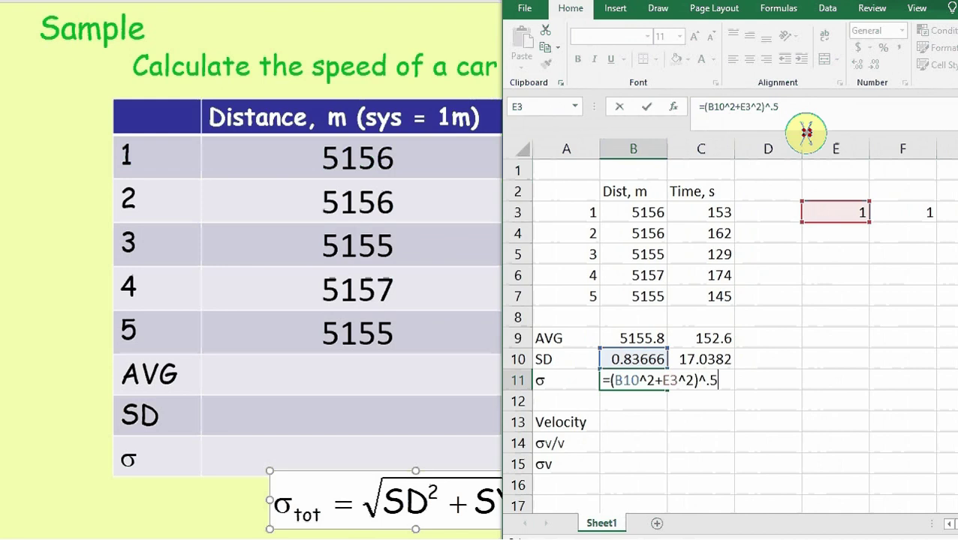
key("Return")
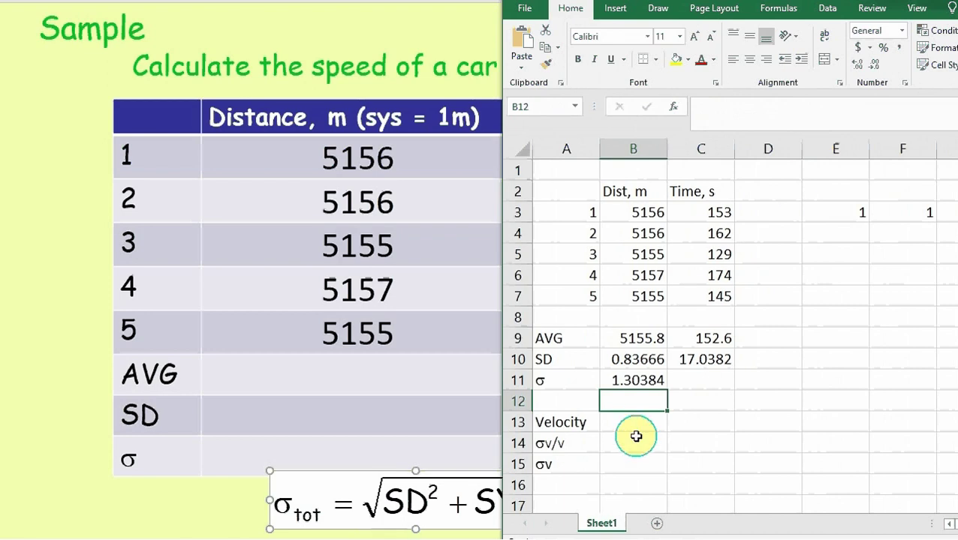
Copy the total uncertainty formula from B11 into C11 for the time, and check which cells it references.
left_click(636, 382)
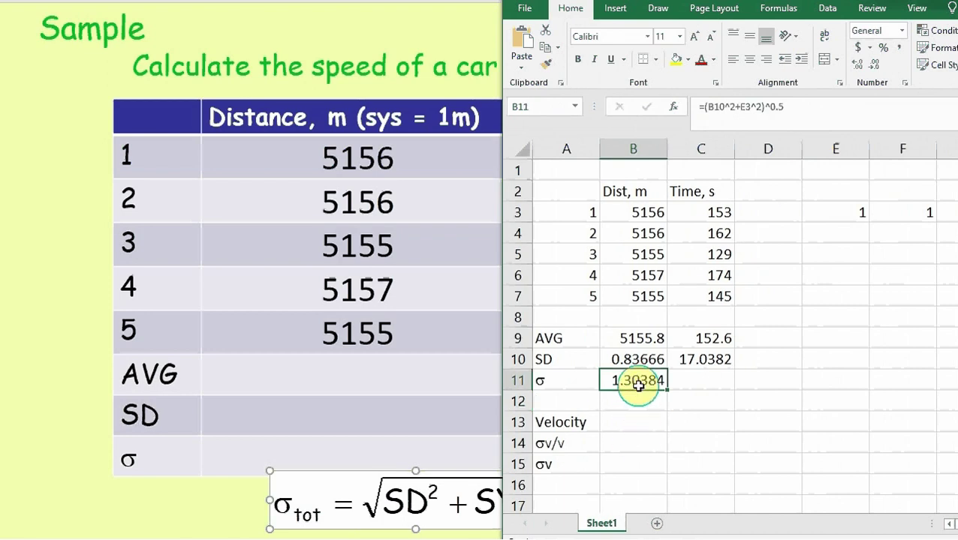
key("ctrl+c")
left_click(722, 382)
key("ctrl+v")
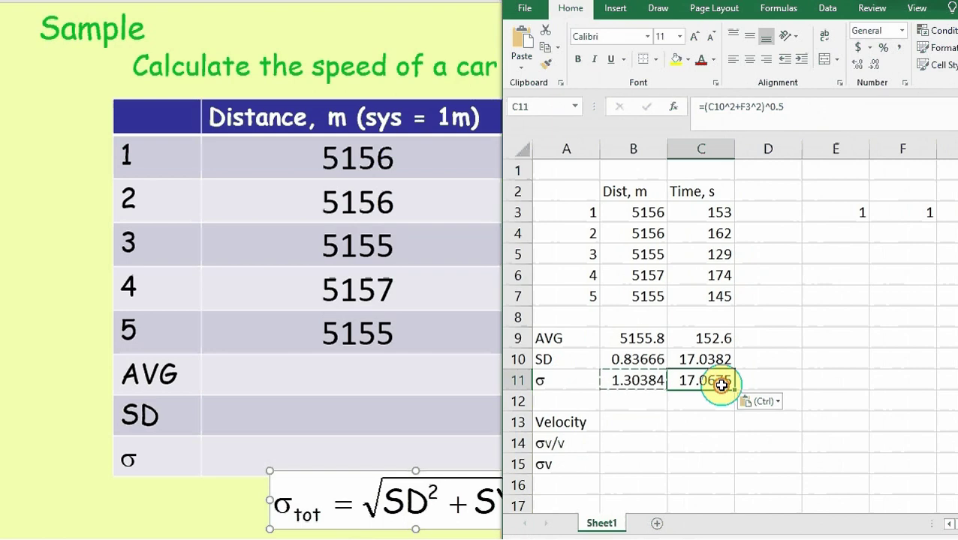
double_click(722, 382)
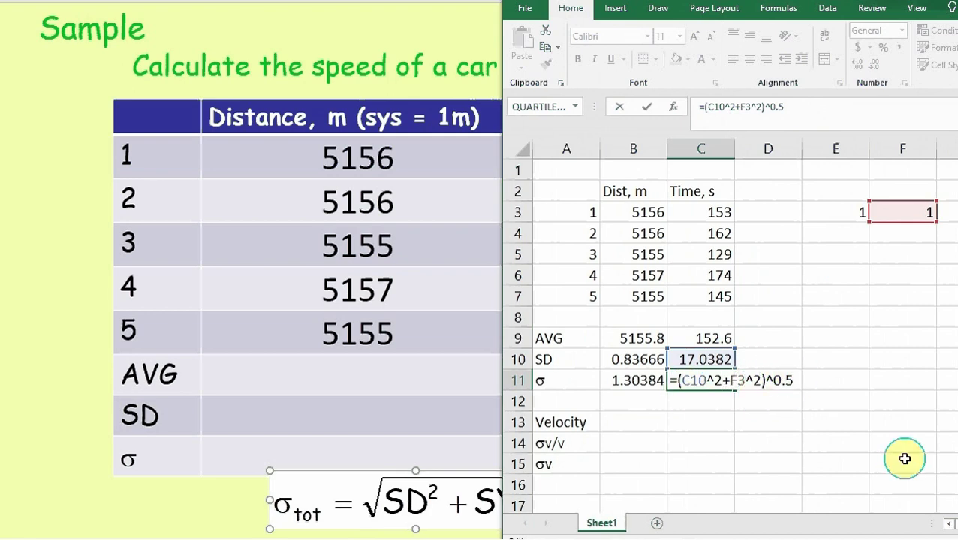
key("Return")
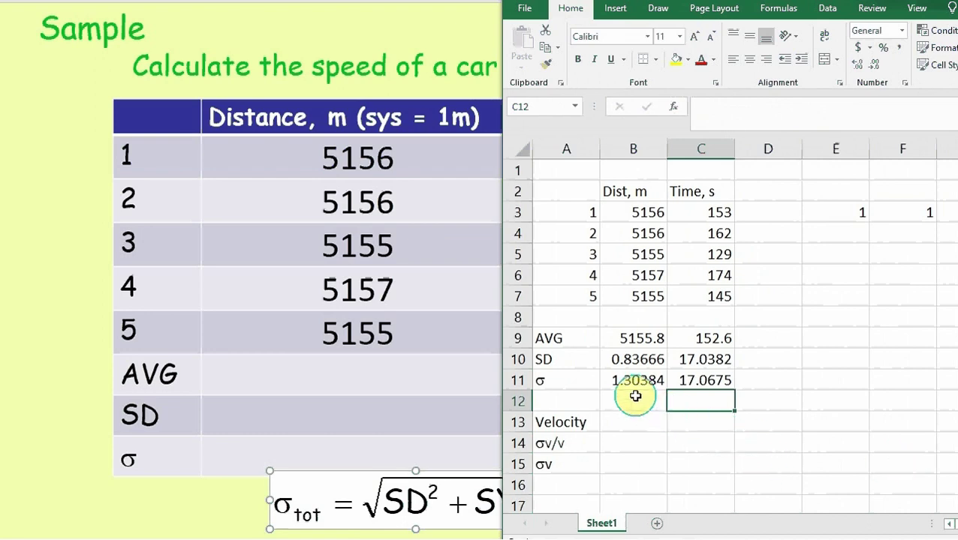
left_click(636, 424)
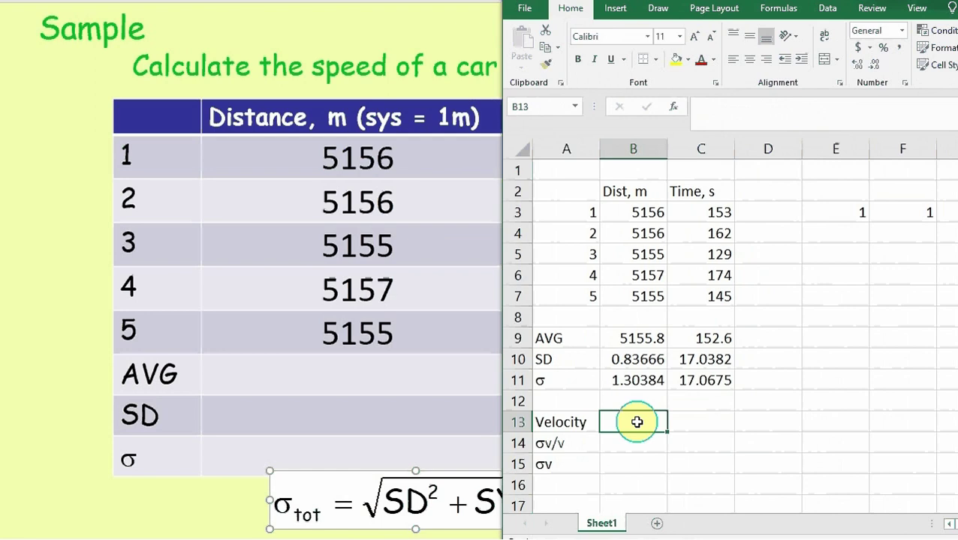
type("=")
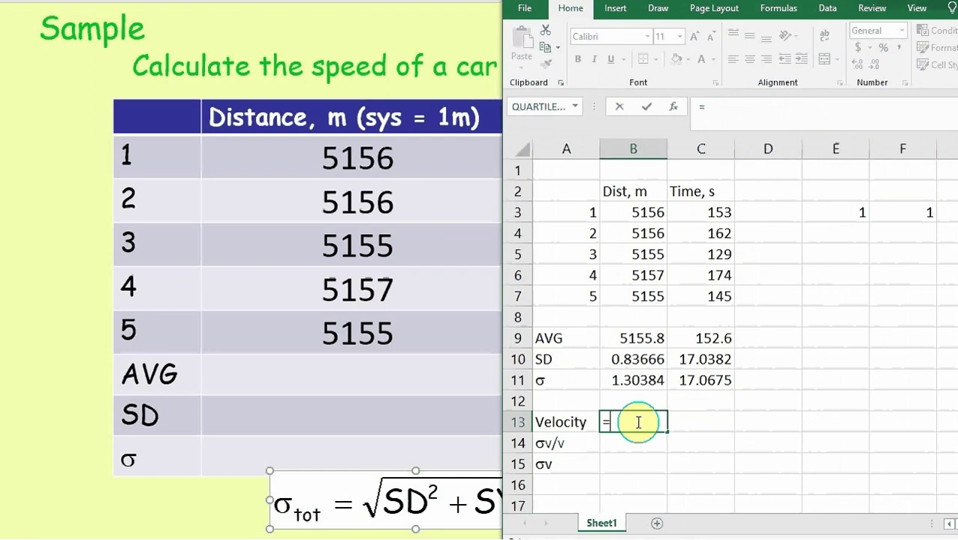
left_click(658, 301)
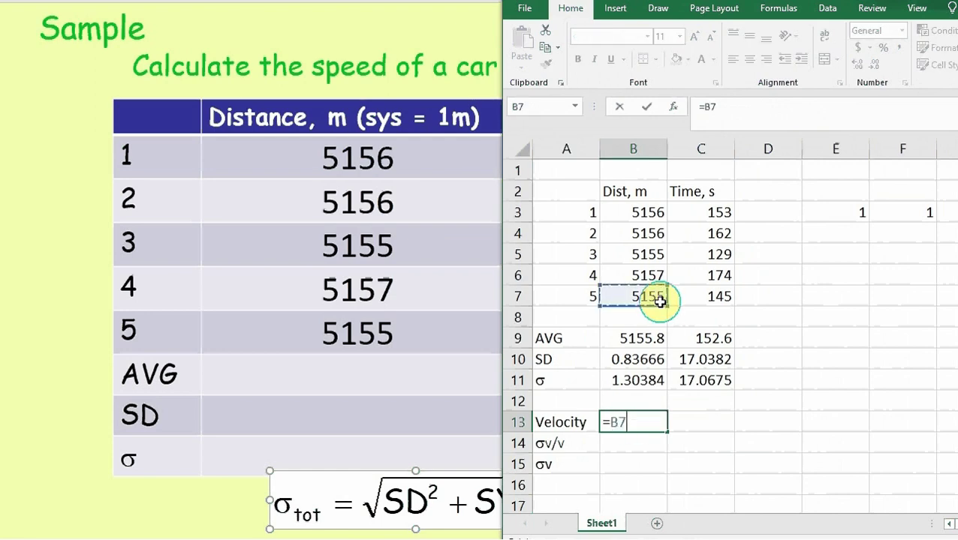
type("/")
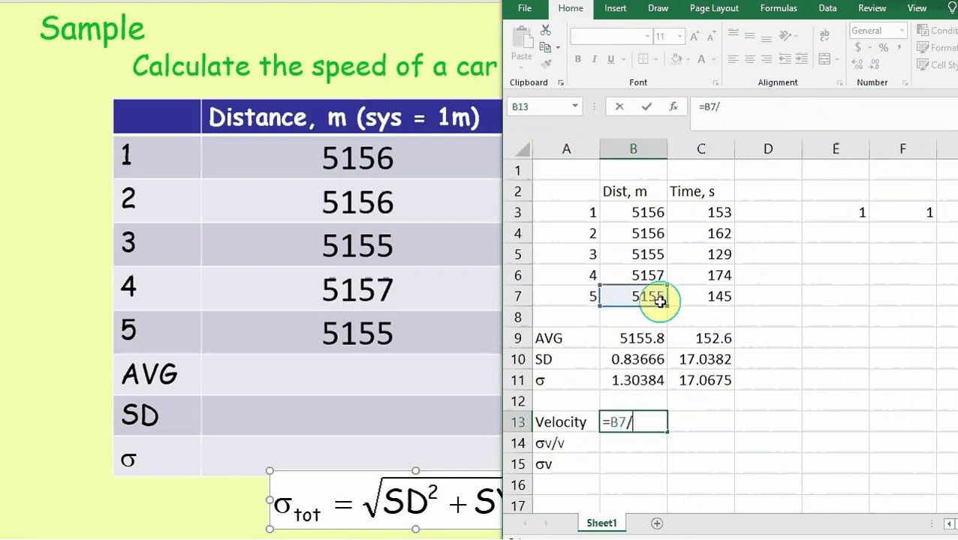
left_click(702, 300)
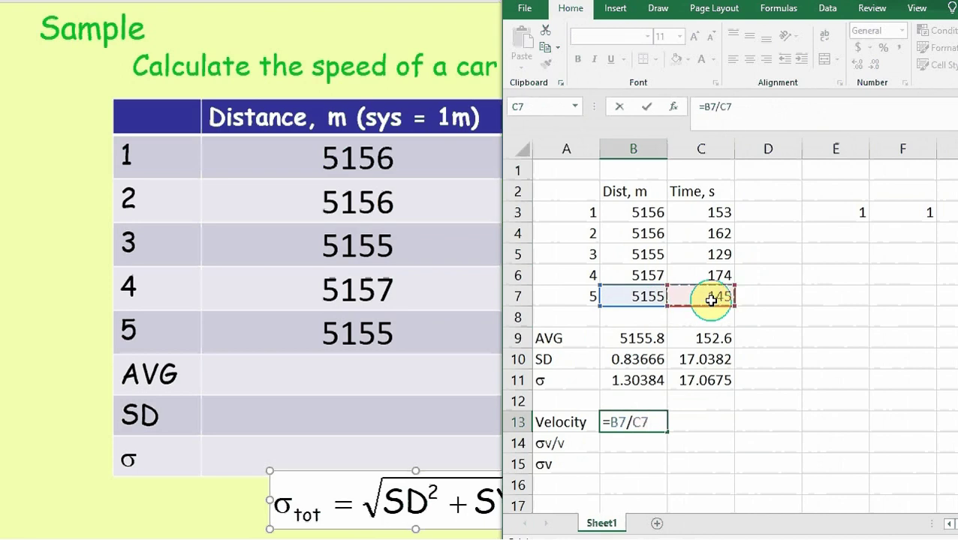
key("BackSpace")
key("BackSpace")
key("BackSpace")
key("BackSpace")
key("BackSpace")
key("BackSpace")
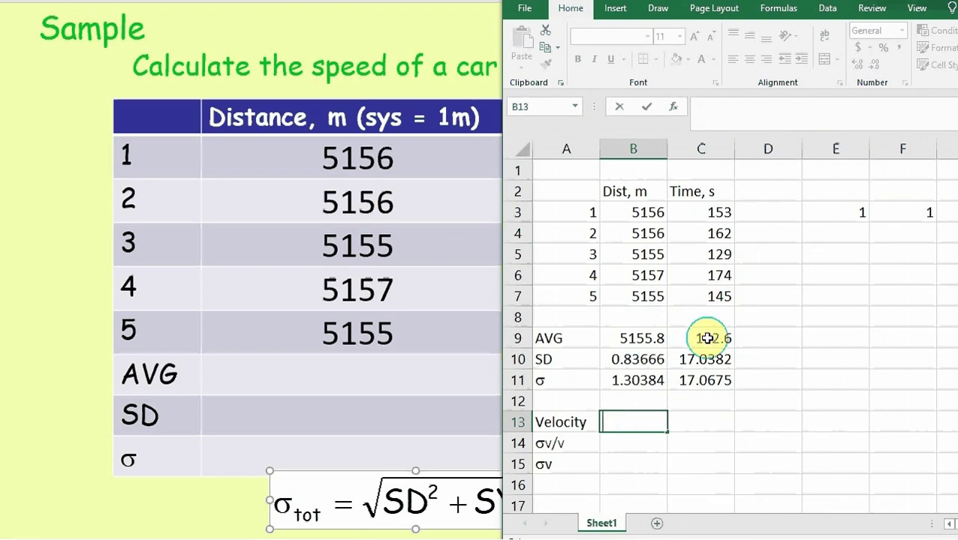
Enter the formula =B9/C9 in cell B13 to calculate the velocity from the average distance and average time.
type("=")
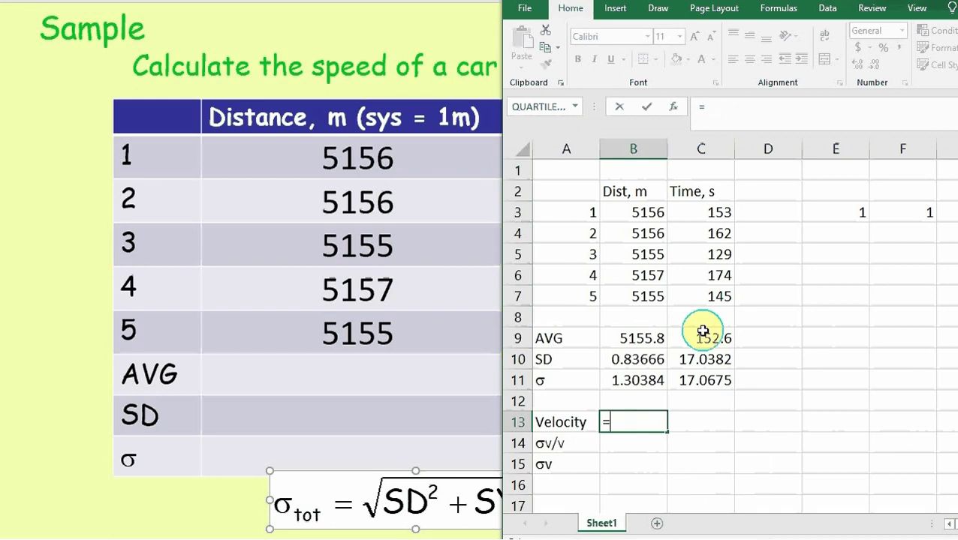
left_click(640, 340)
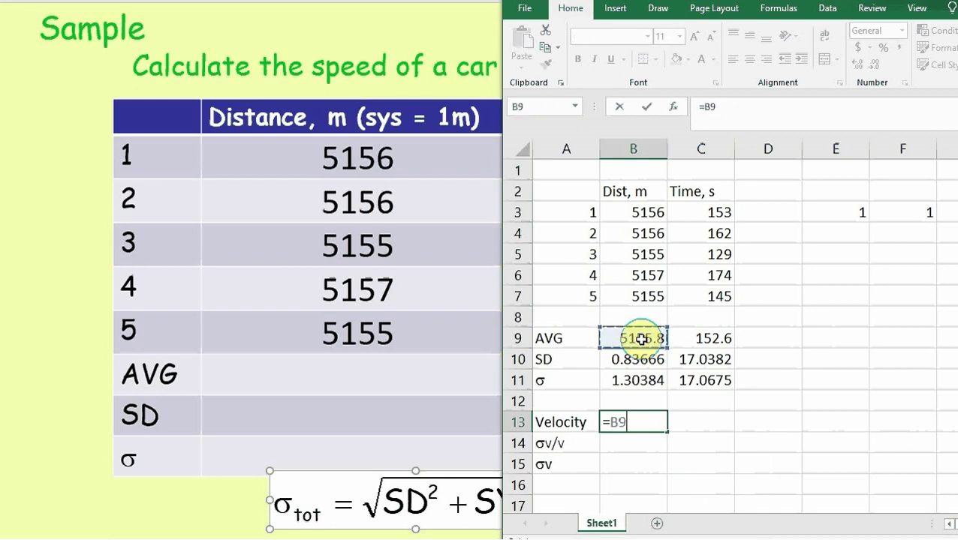
type("/")
left_click(703, 340)
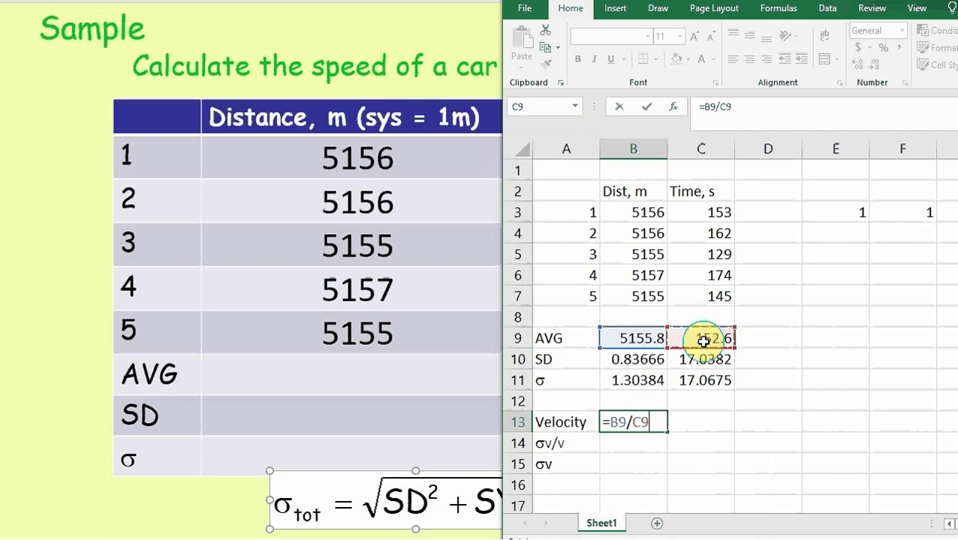
left_click(646, 108)
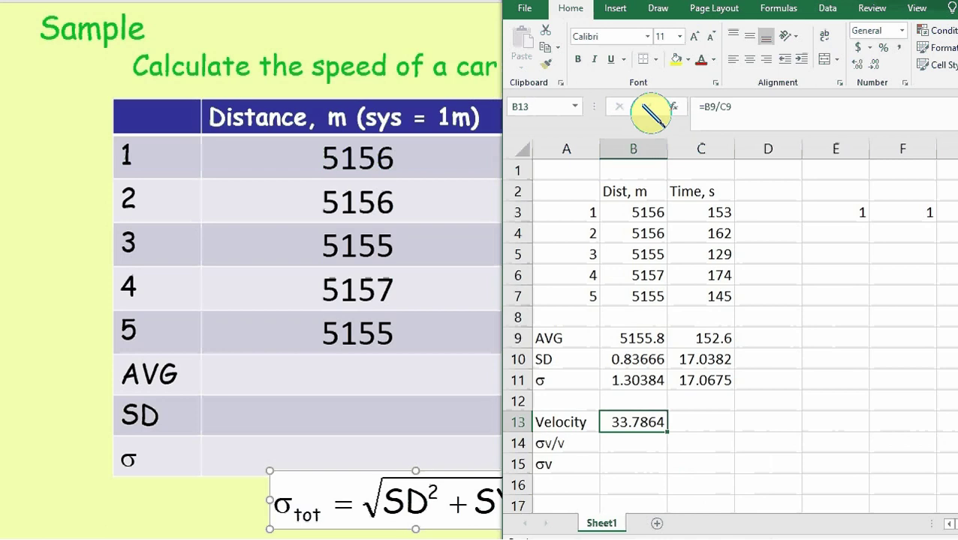
Review the average and total uncertainty cells for distance and time, B9, C9, B11 and C11, against the propagation of errors formula.
left_click(630, 446)
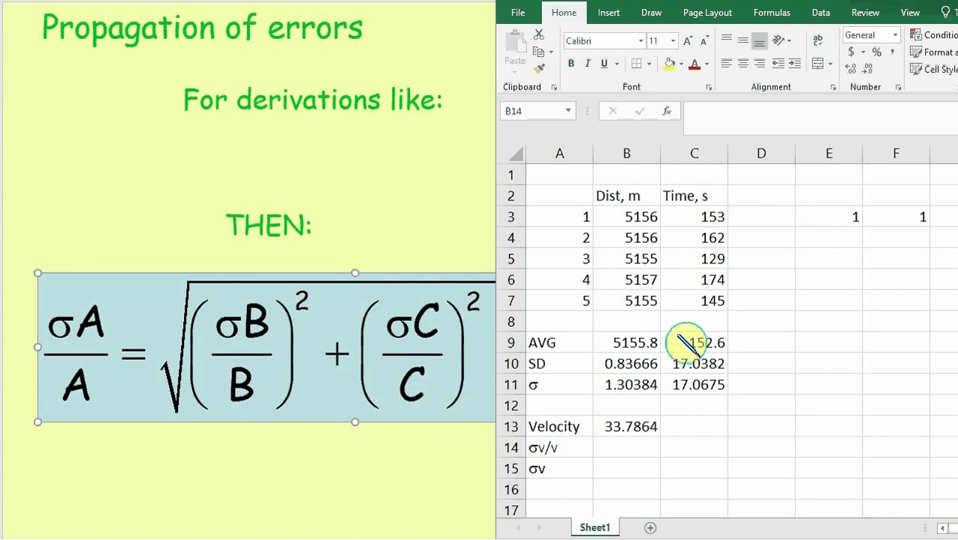
left_click(612, 342)
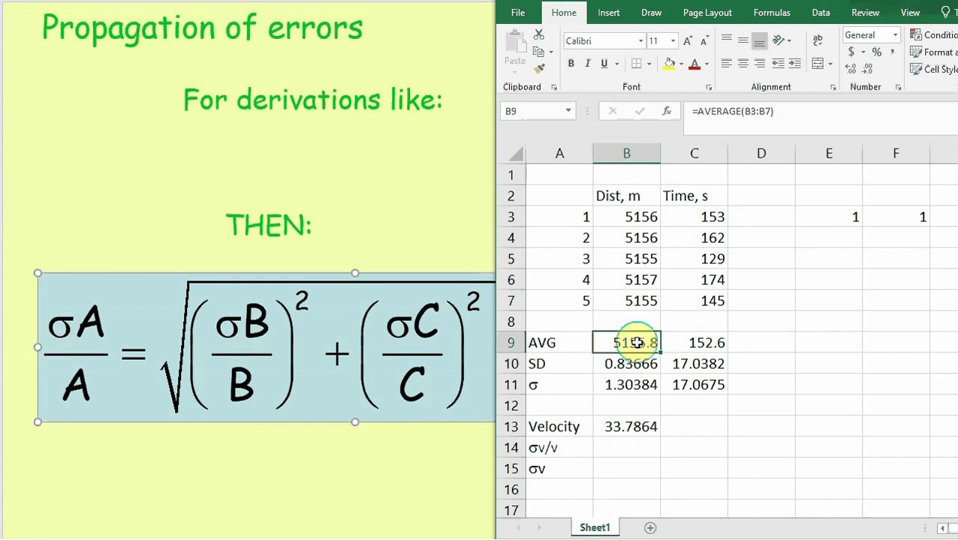
left_click(675, 342)
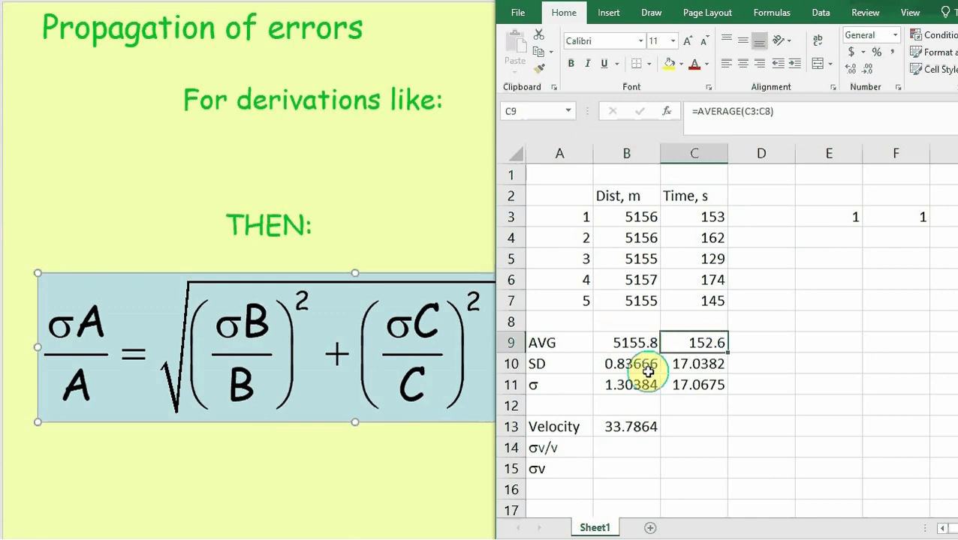
left_click(625, 384)
left_click(680, 384)
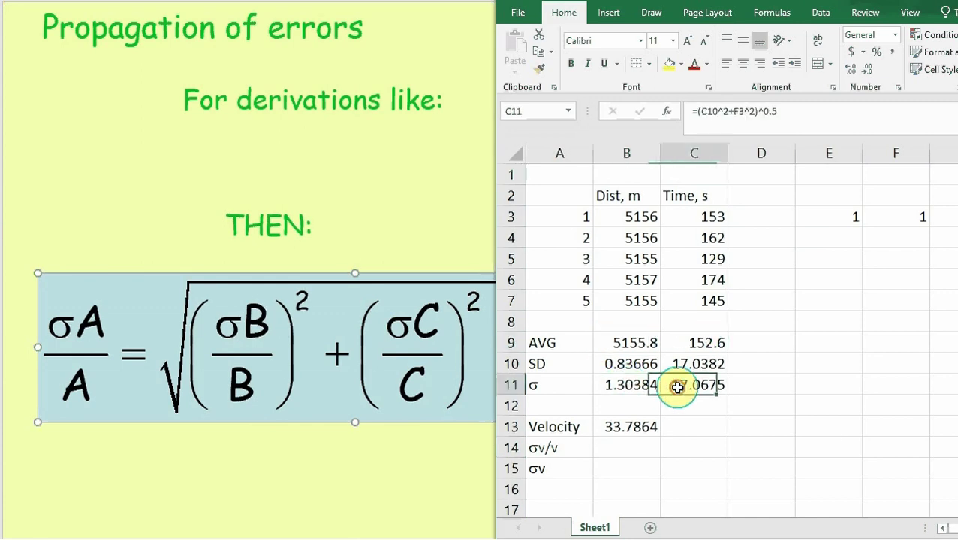
Begin the σv/v formula in cell B14 with the squared relative uncertainty of the distance, =(B11/B9)^2+.
left_click(619, 445)
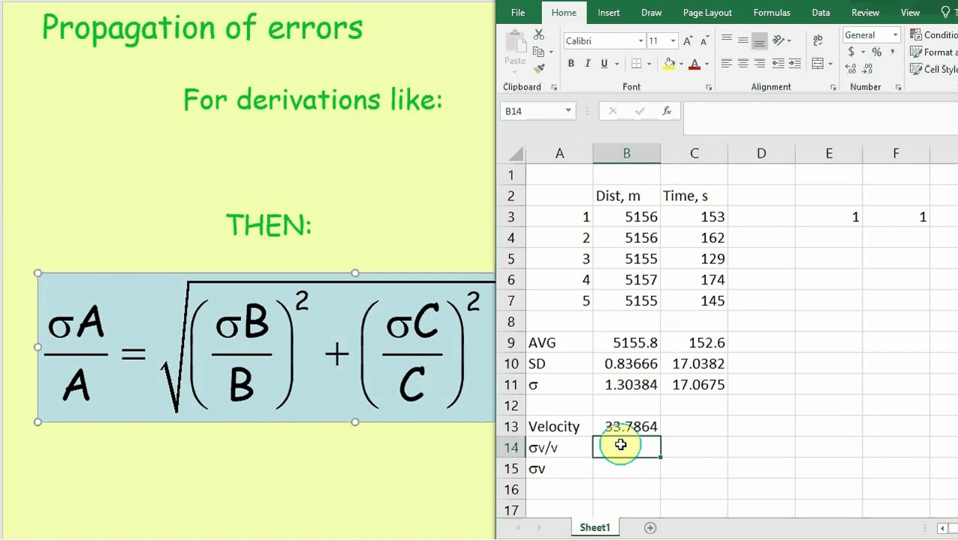
type("=")
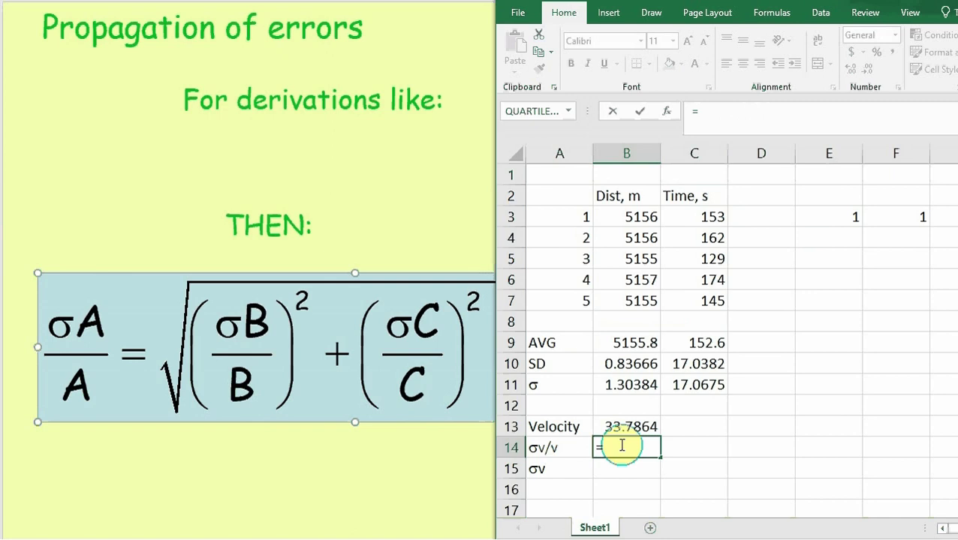
type("(")
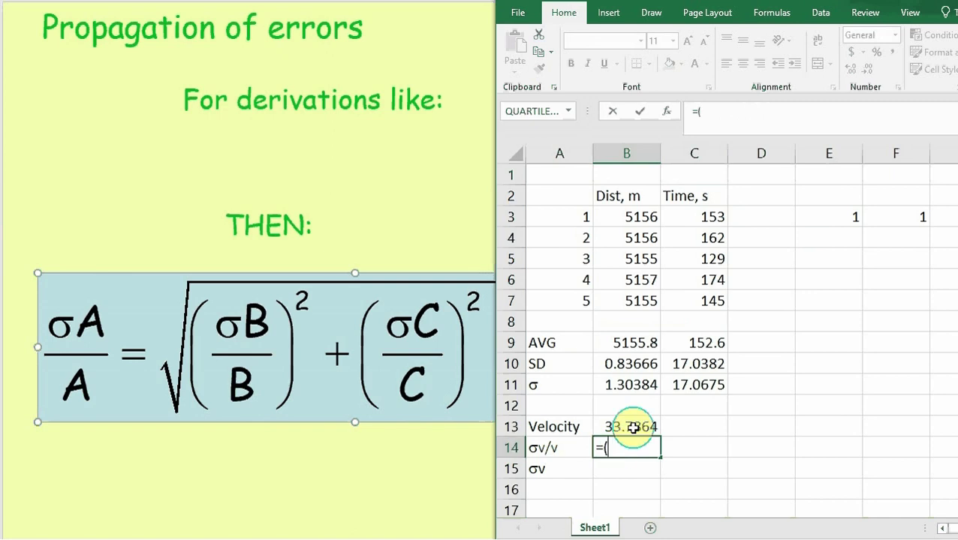
left_click(631, 386)
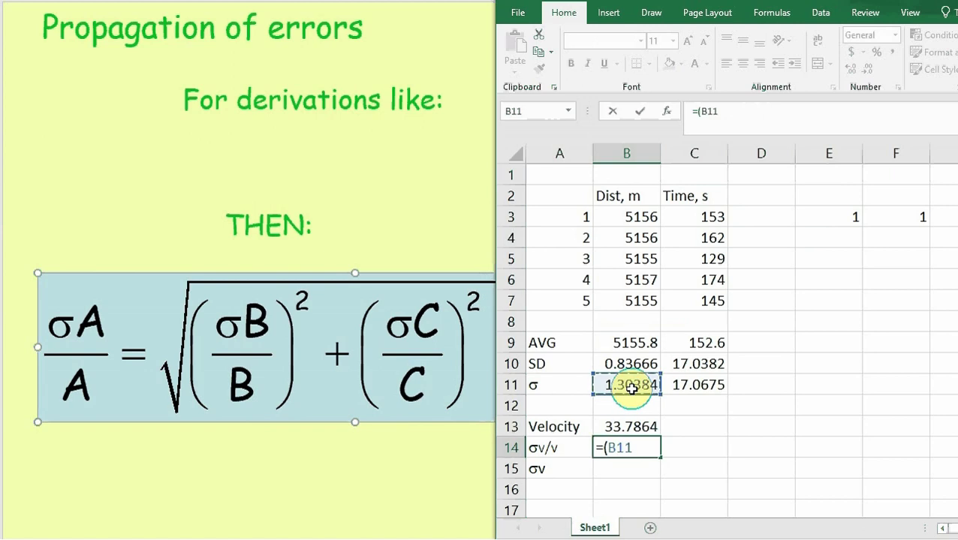
type("/")
left_click(635, 341)
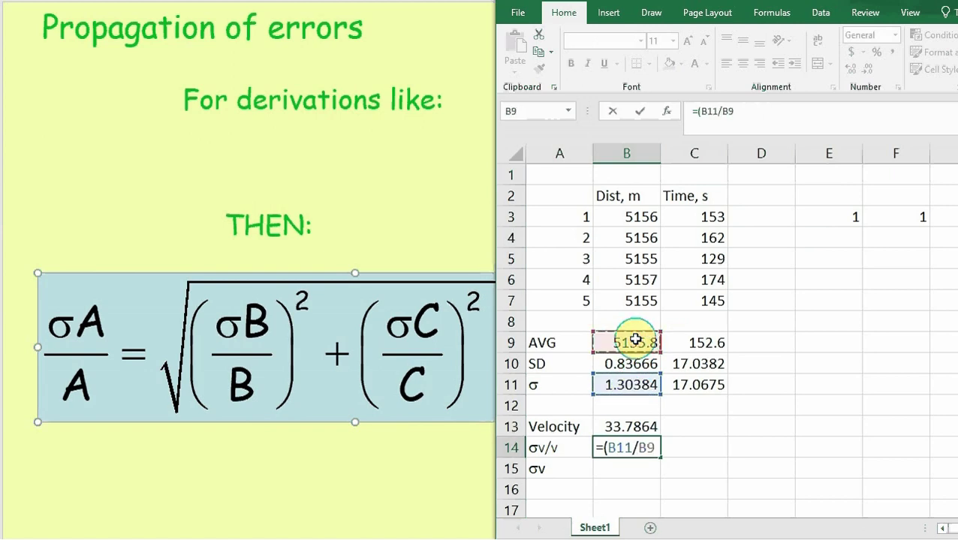
type(")^2+")
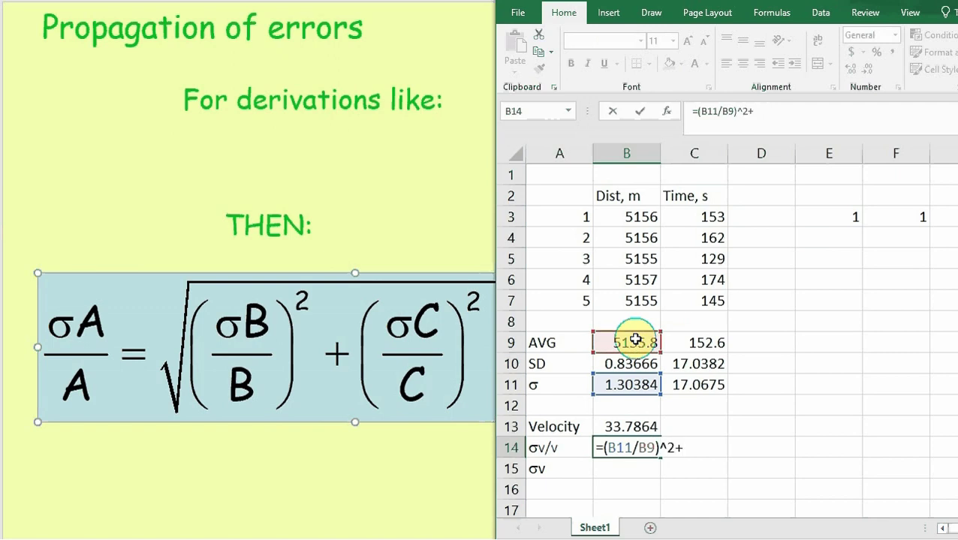
Complete the formula in B14 by adding the squared relative uncertainty of the time, (C11/C9)^2.
type("(")
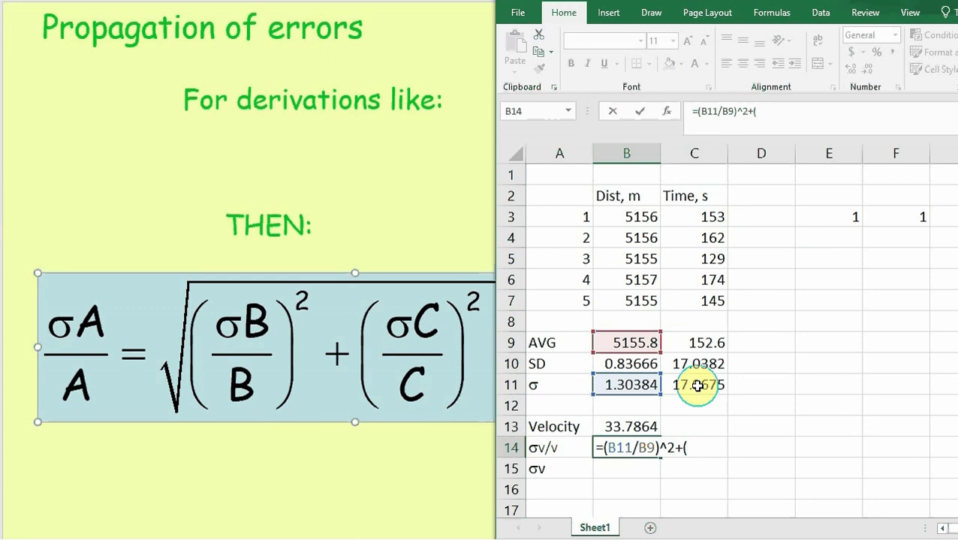
left_click(697, 386)
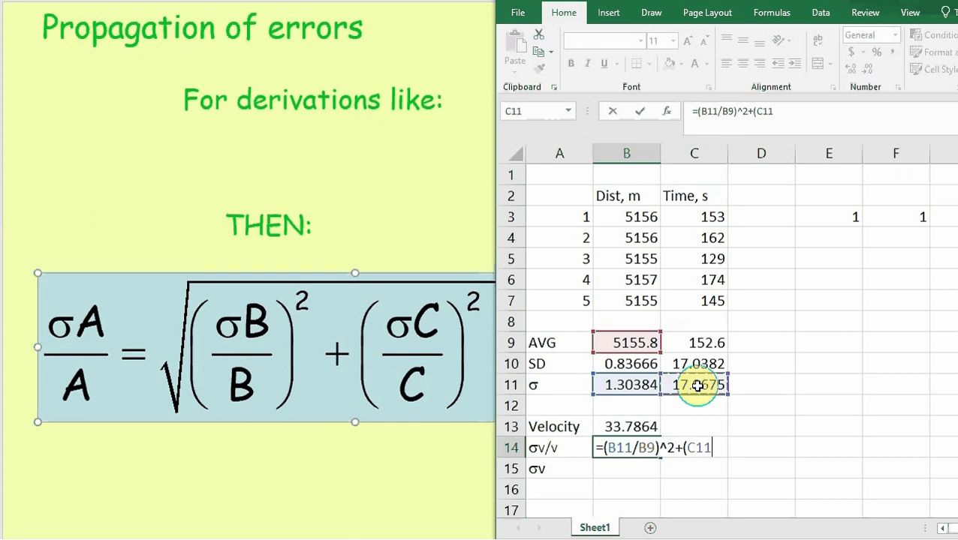
type("/")
left_click(699, 342)
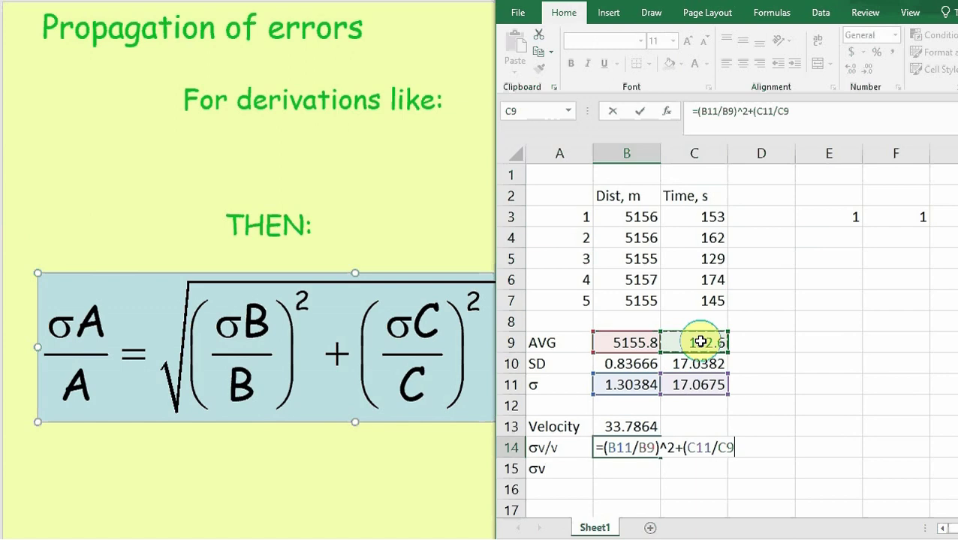
type(")^2")
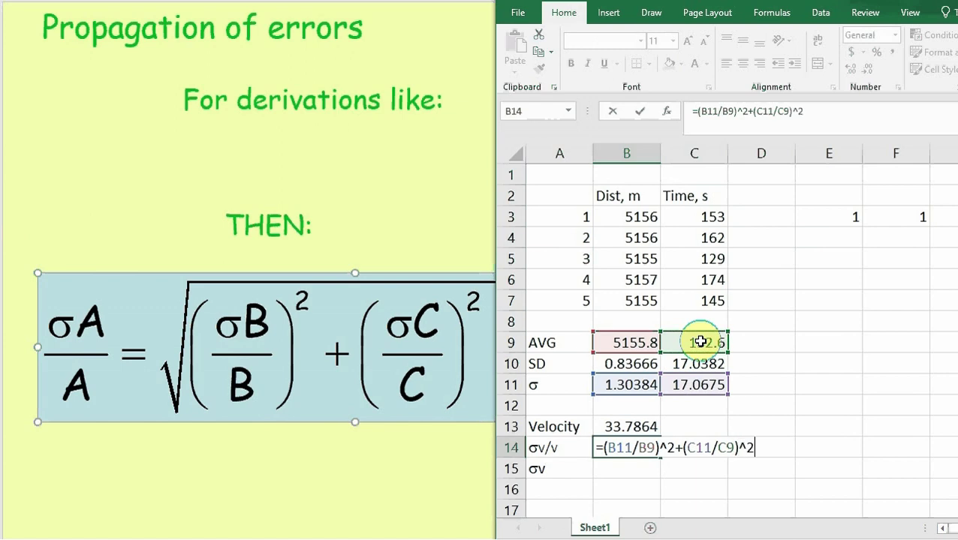
key("ctrl+Return")
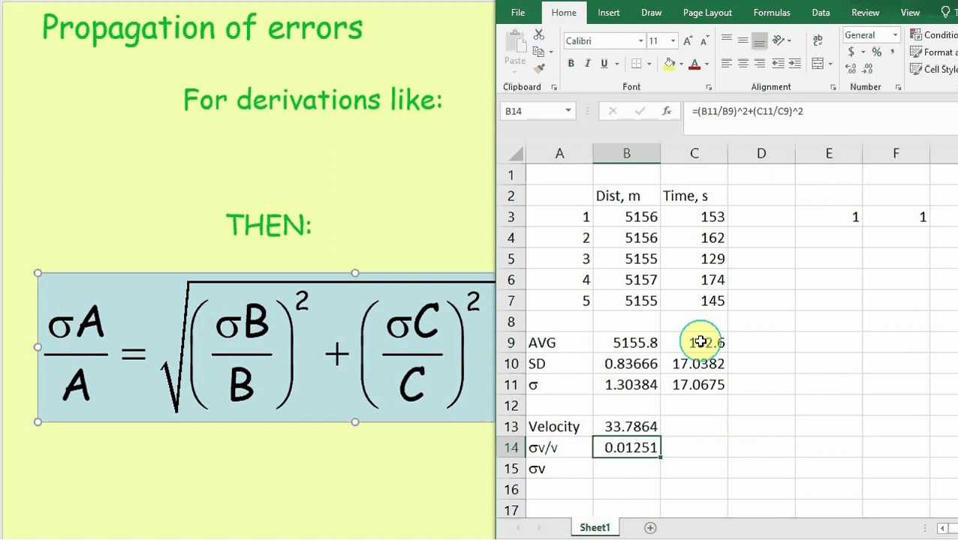
Enclose the sum in B14's formula in parentheses and raise it to the power .5, giving =((B11/B9)^2+(C11/C9)^2)^.5.
left_click(697, 110)
left_click_drag(697, 111, 725, 120)
type("(")
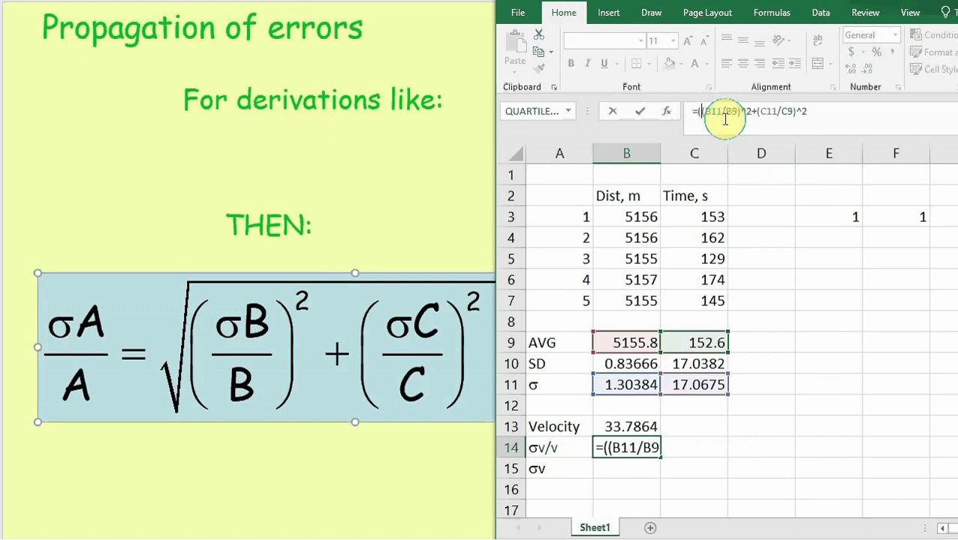
left_click(829, 105)
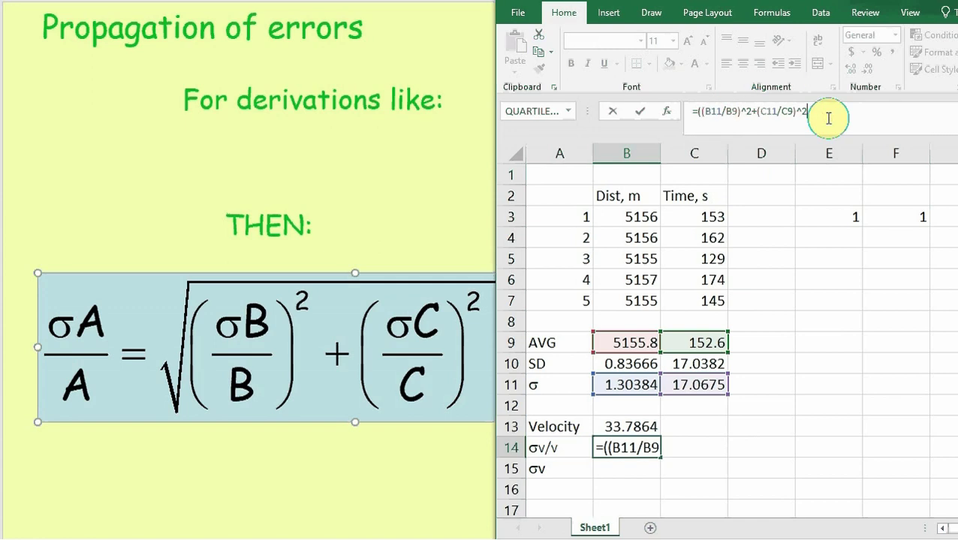
type(")")
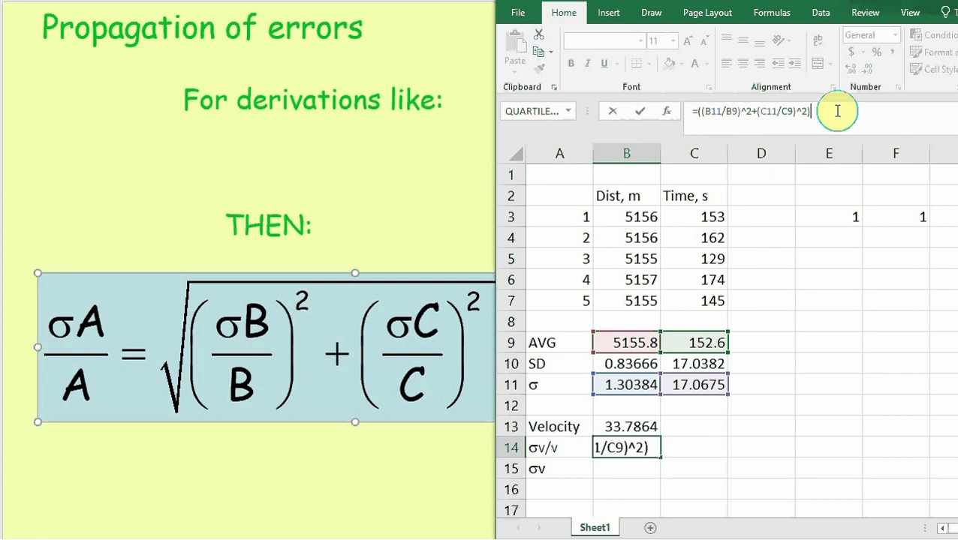
type("^.5")
key("Return")
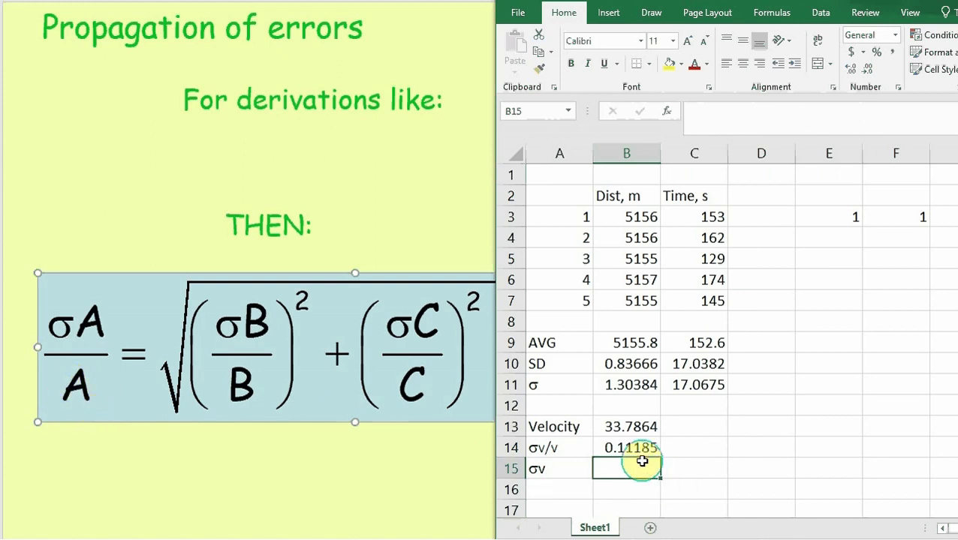
Enter the formula =B14*B13 in cell B15 to calculate the velocity's absolute uncertainty σv.
type("=")
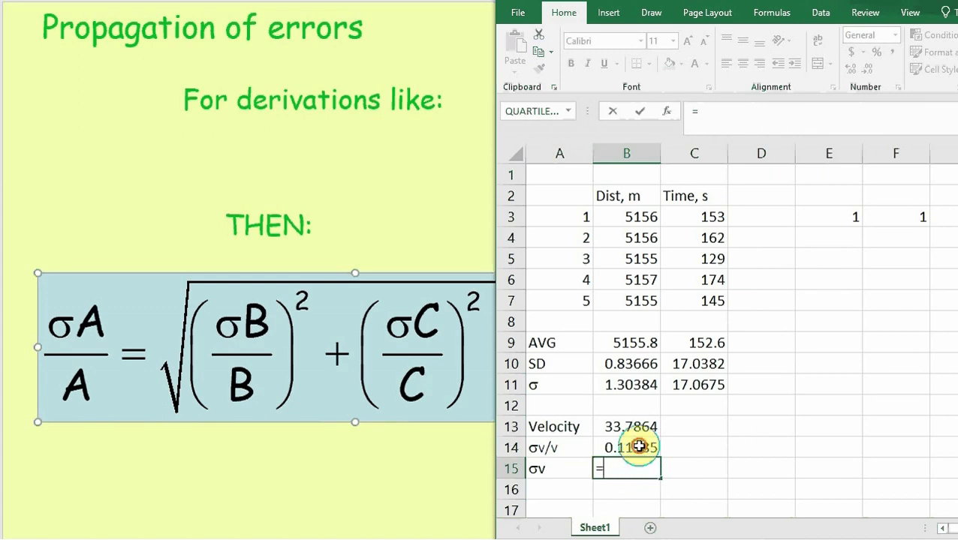
left_click(638, 447)
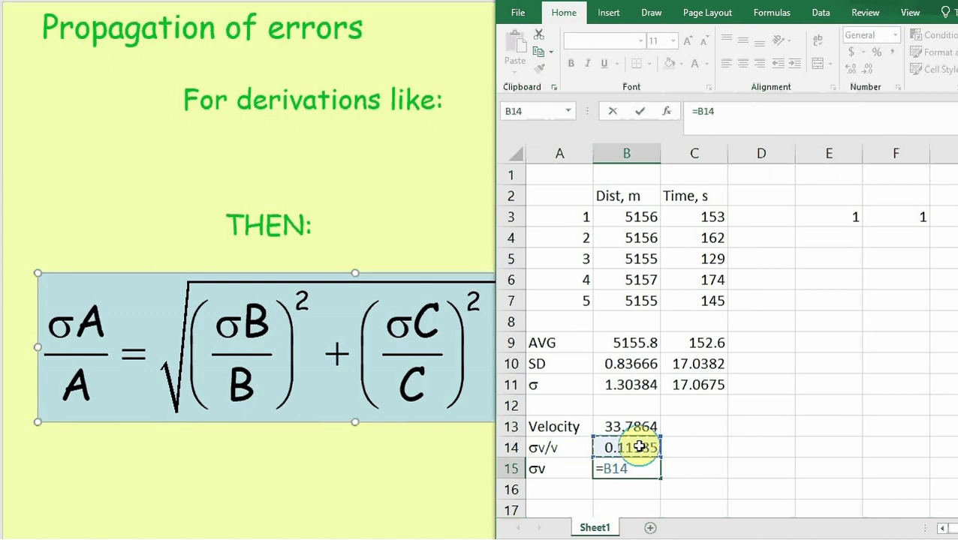
type("*")
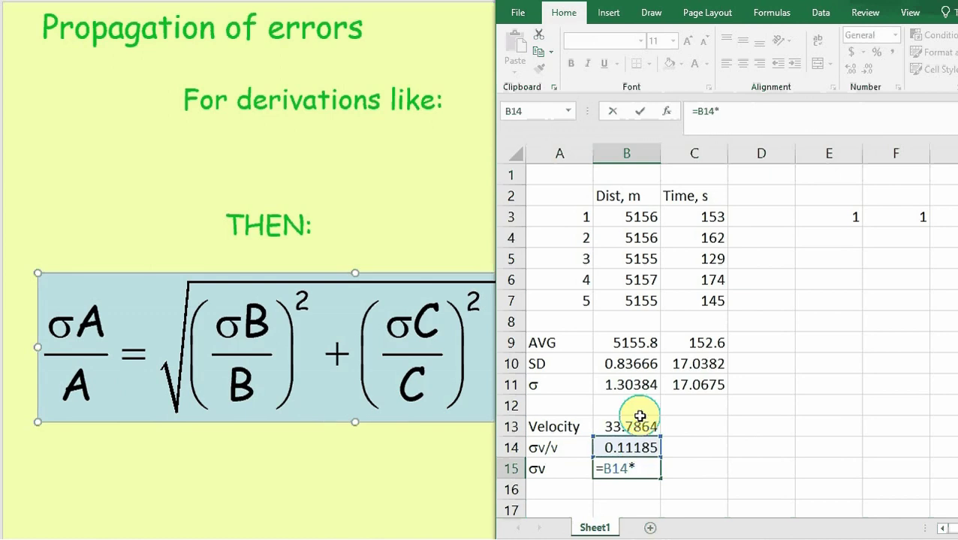
left_click(630, 426)
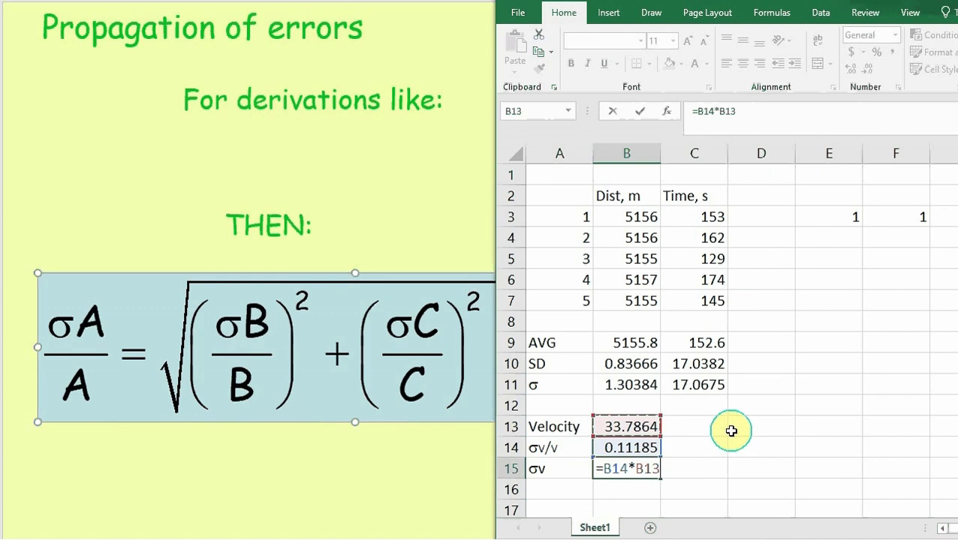
left_click(640, 111)
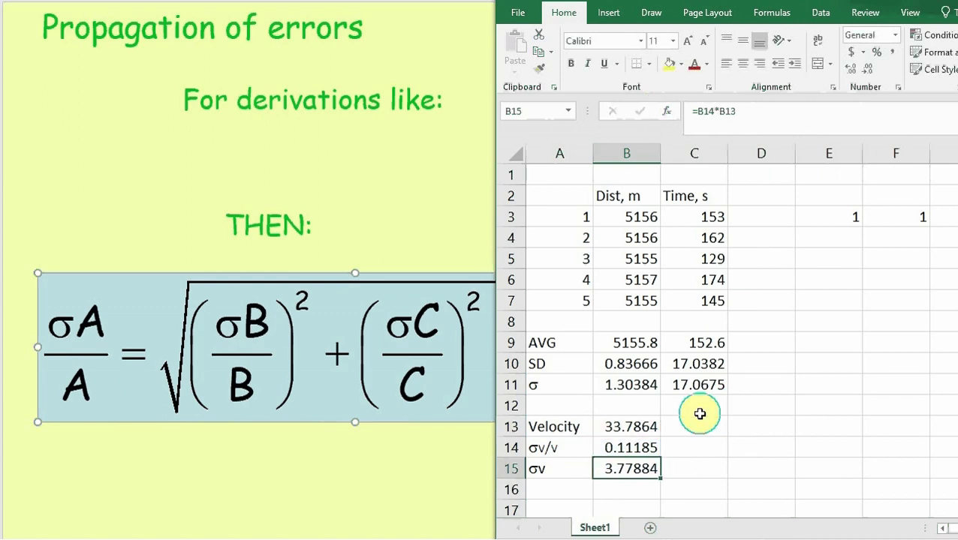
Enter the rounded velocity result "33.8 +/- 3.8 m/s" in cell D13 and move it to D15.
left_click(738, 430)
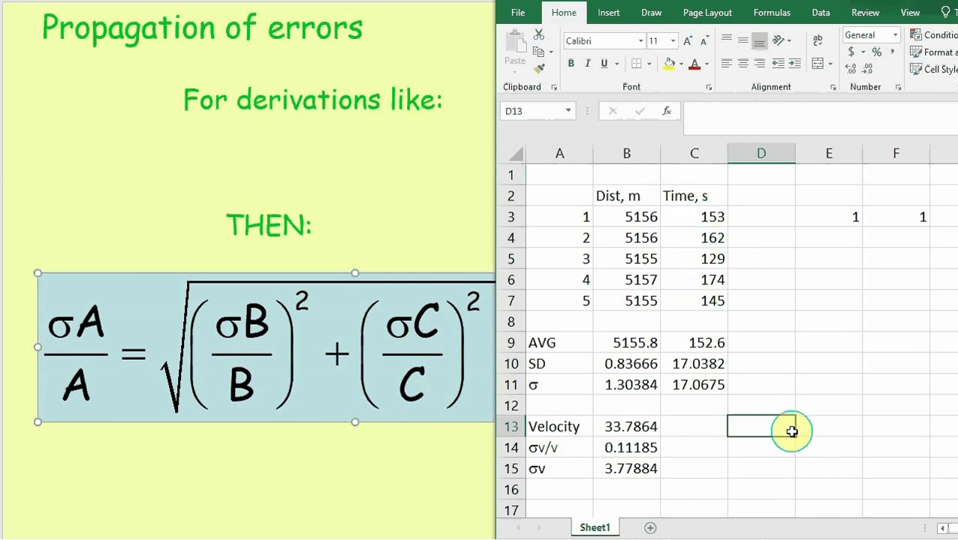
type("33")
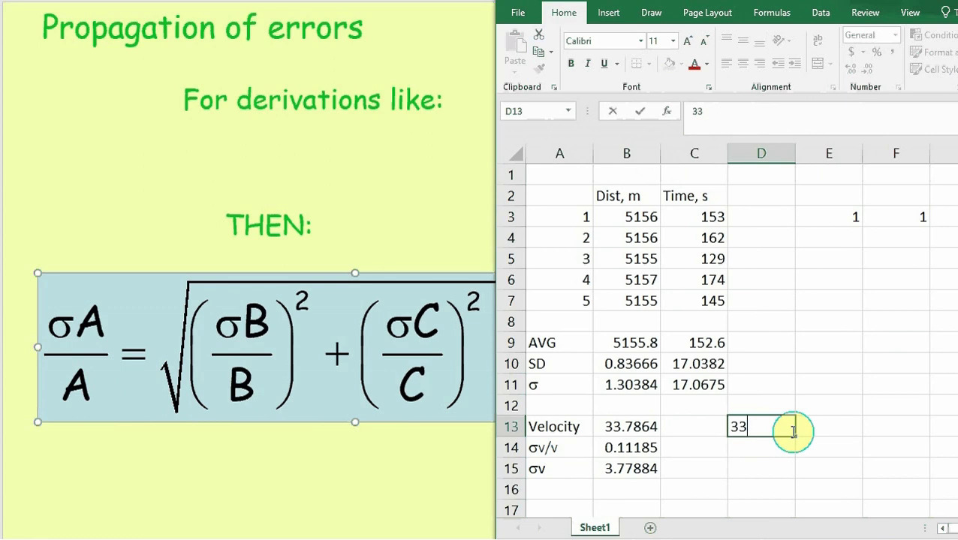
type(".")
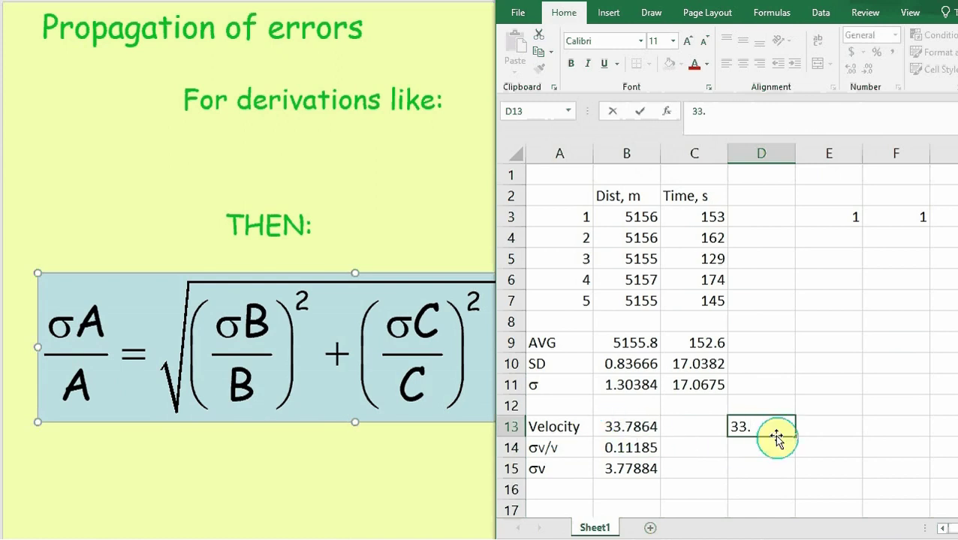
type("8")
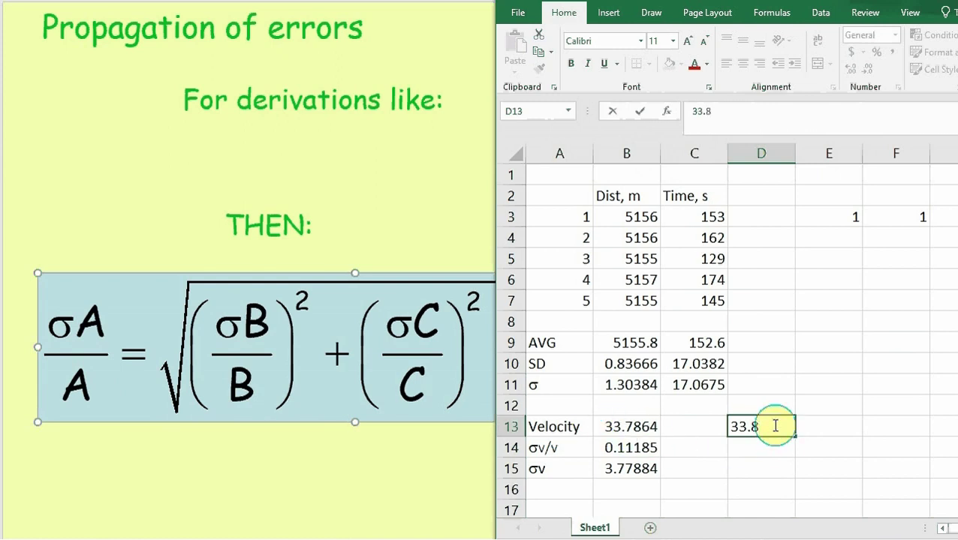
type(" +/-")
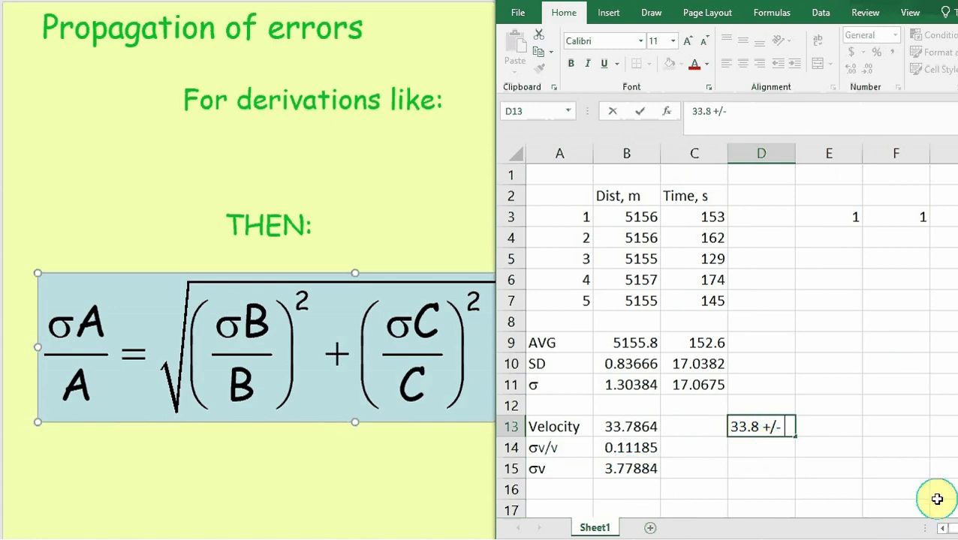
type("3.8 m/x")
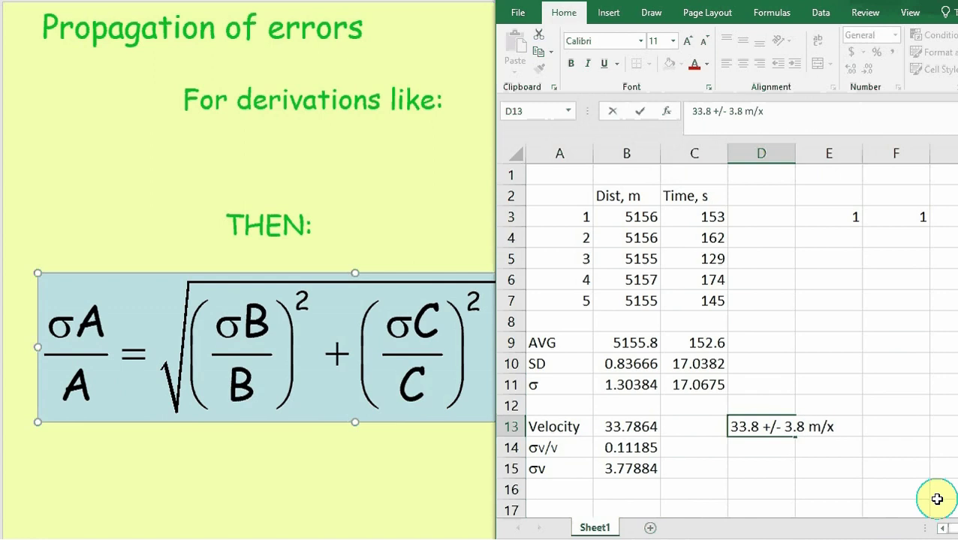
key("BackSpace")
type("s")
key("Return")
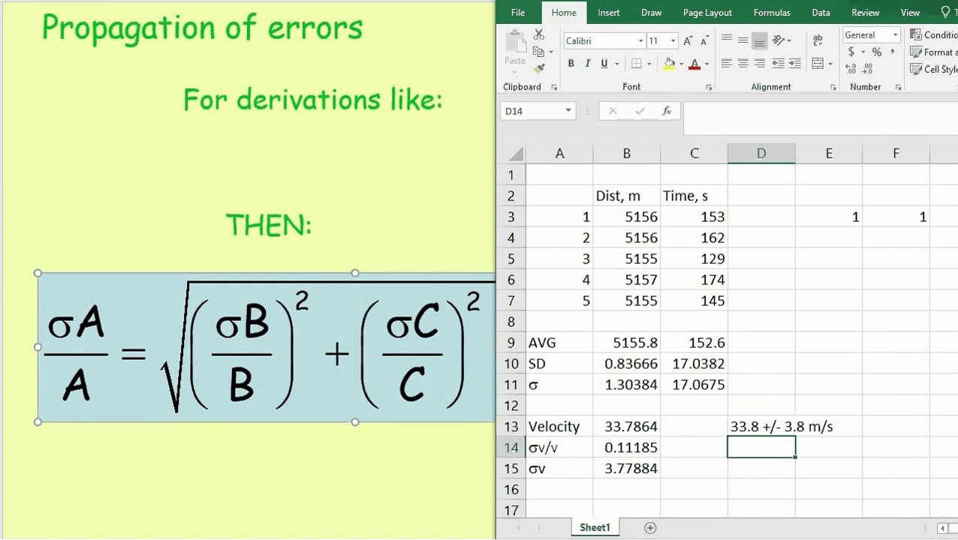
left_click(774, 432)
left_click_drag(770, 434, 765, 471)
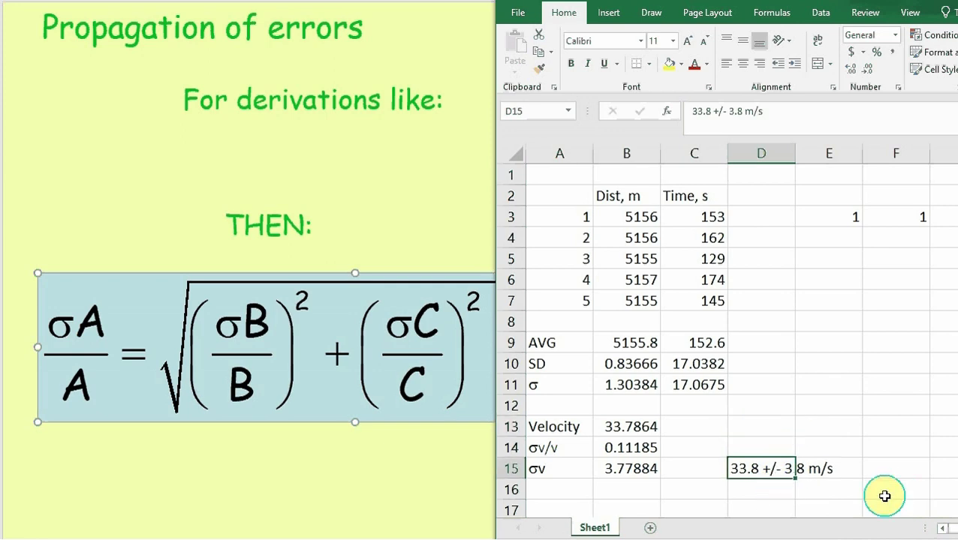